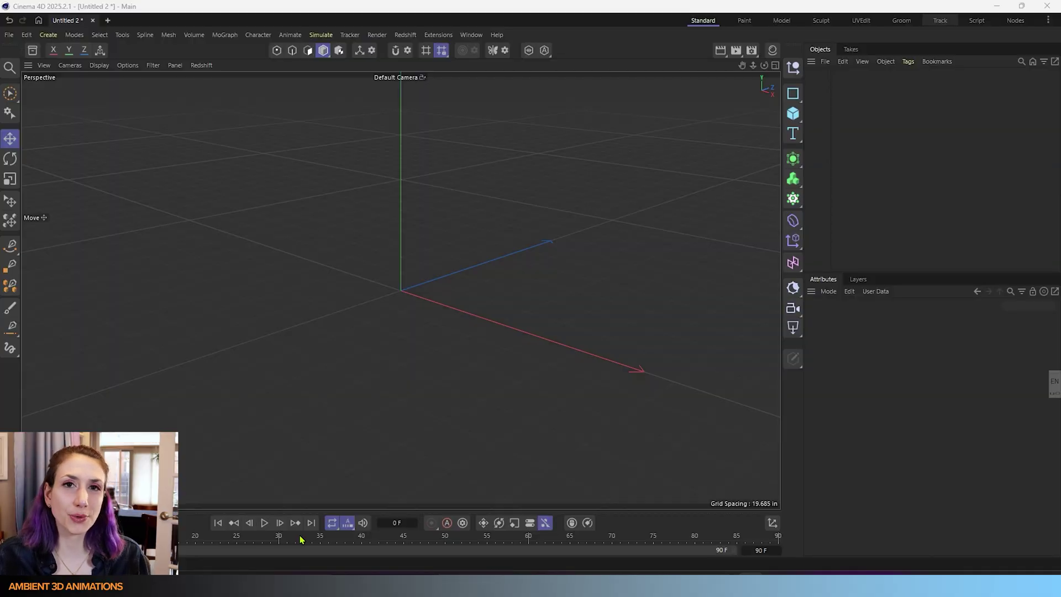
Add a Polygon Reduction generator from the Generators palette, then browse the Create > Generator menu
click(793, 160)
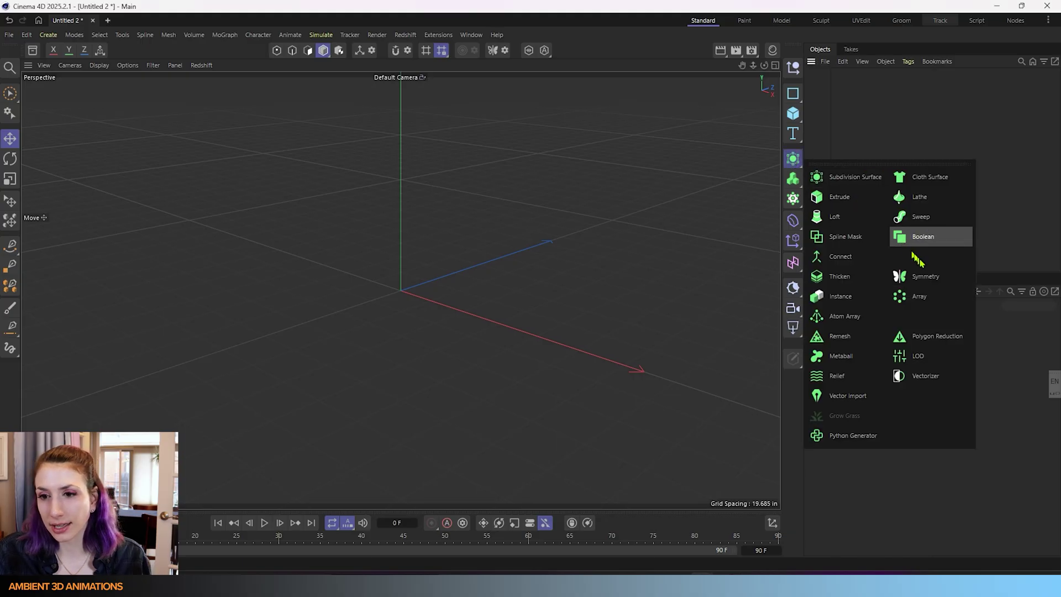
click(953, 337)
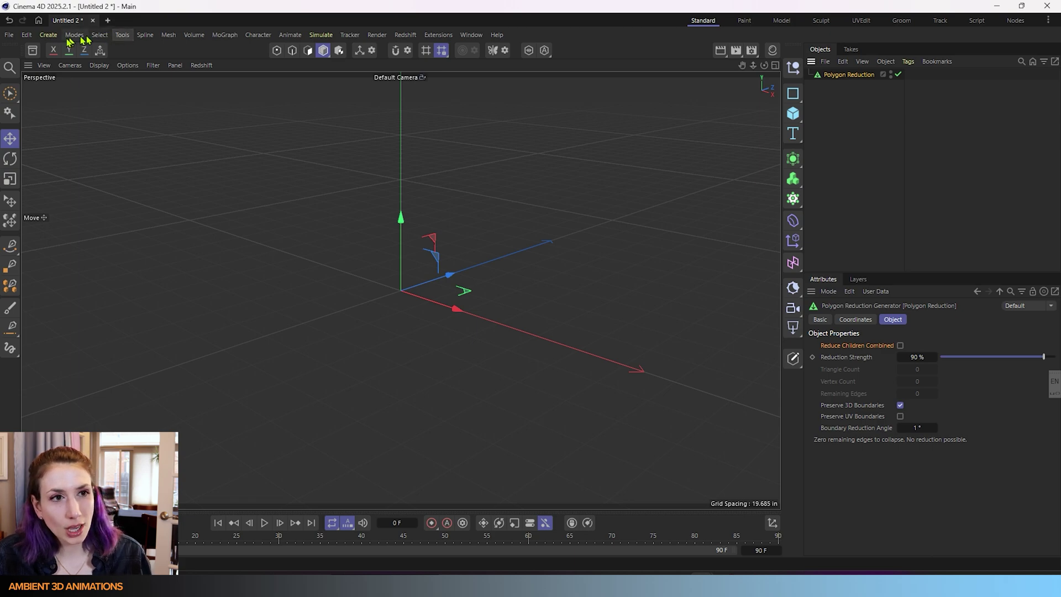
click(48, 34)
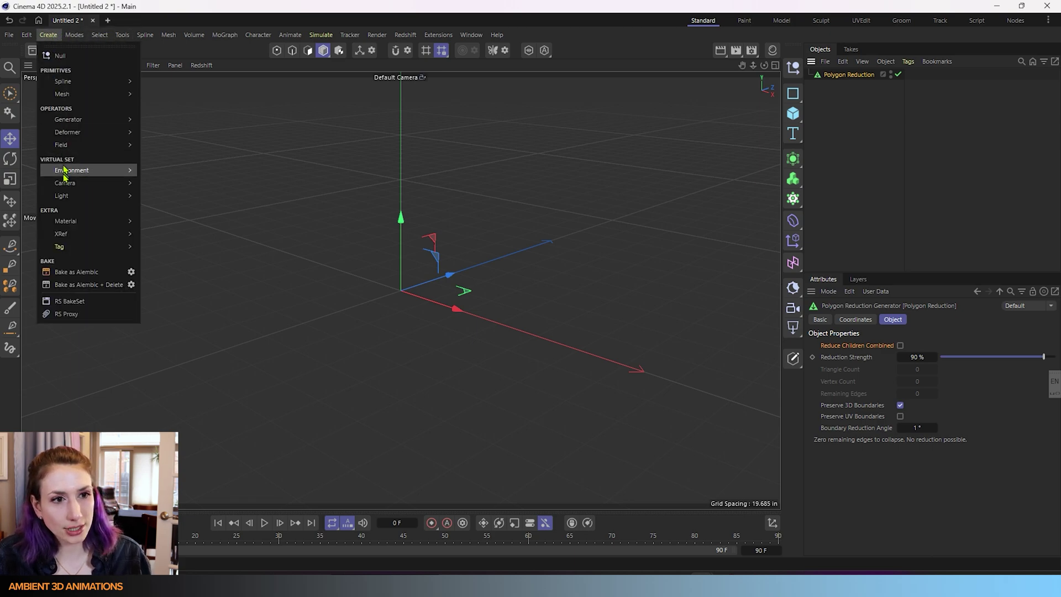
mouse_move(86, 121)
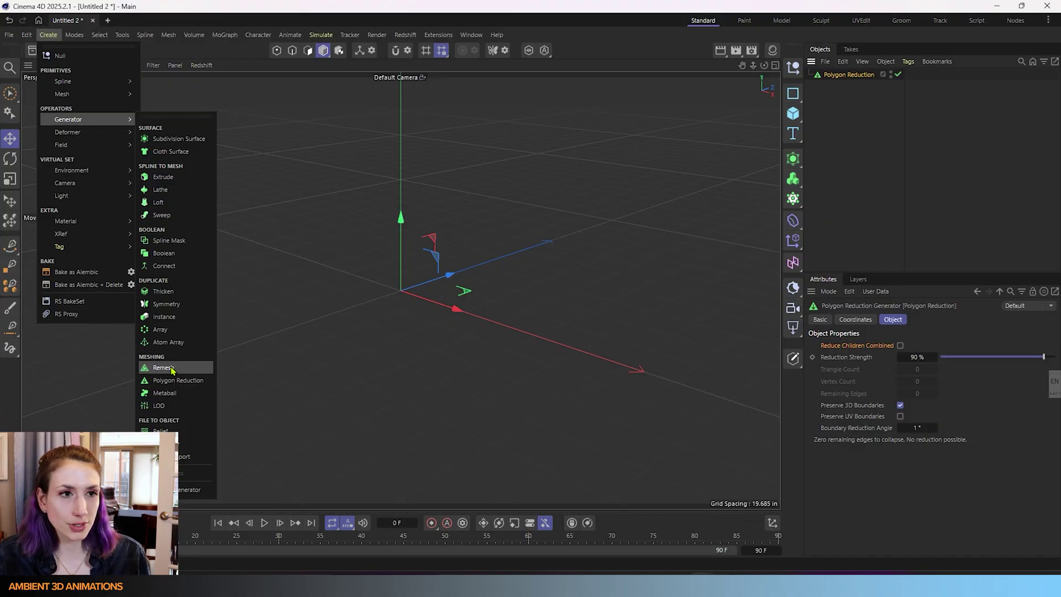
Pin Polygon Reduction from a Commander 'polygon' search into the right palette, then reselect the generator
click(327, 236)
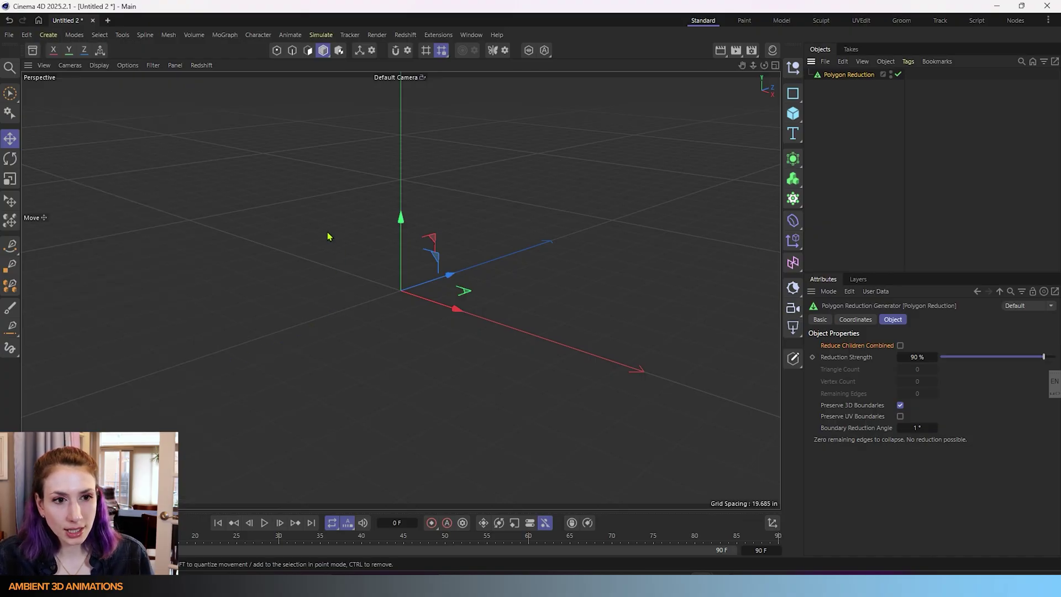
key(shift+c)
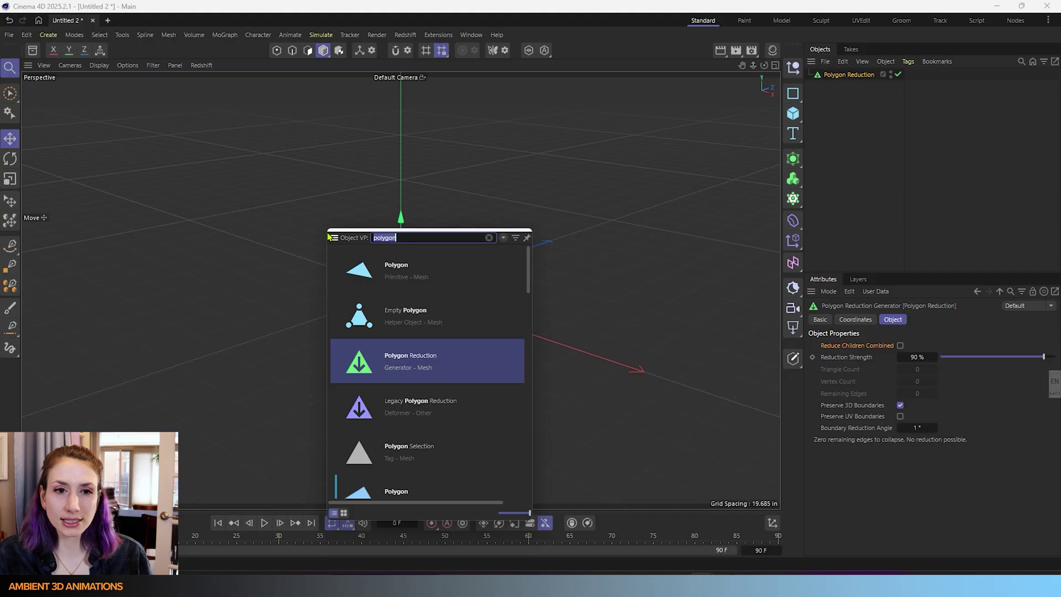
key(BackSpace)
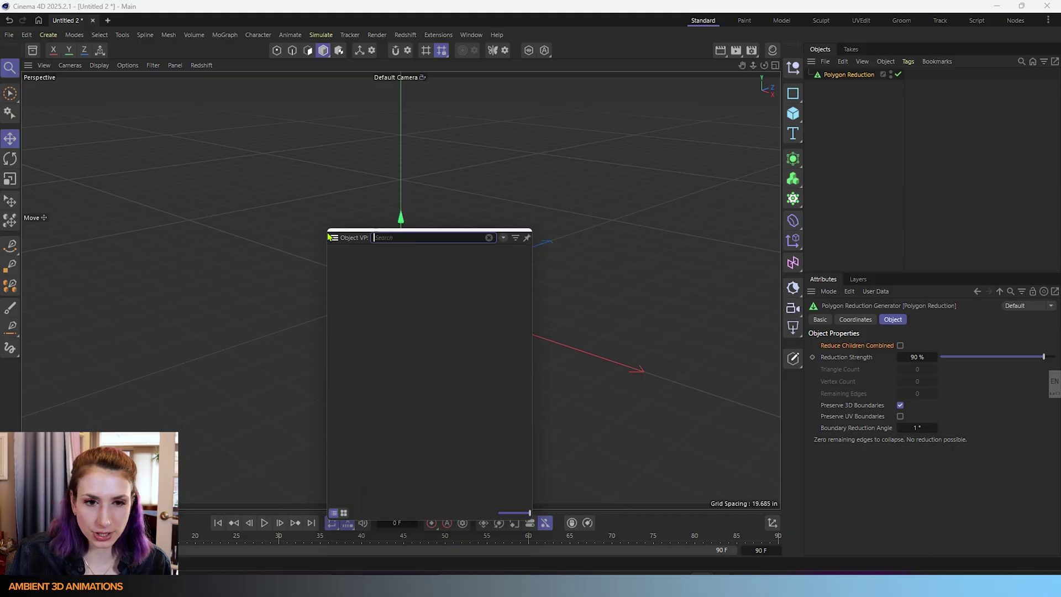
text(polygon)
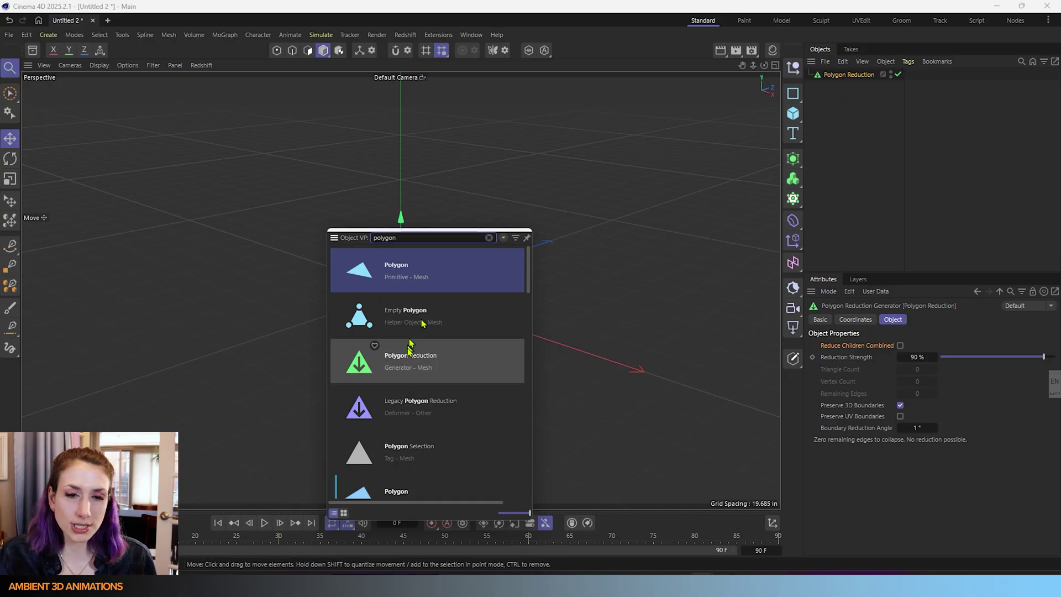
drag(371, 375, 794, 474)
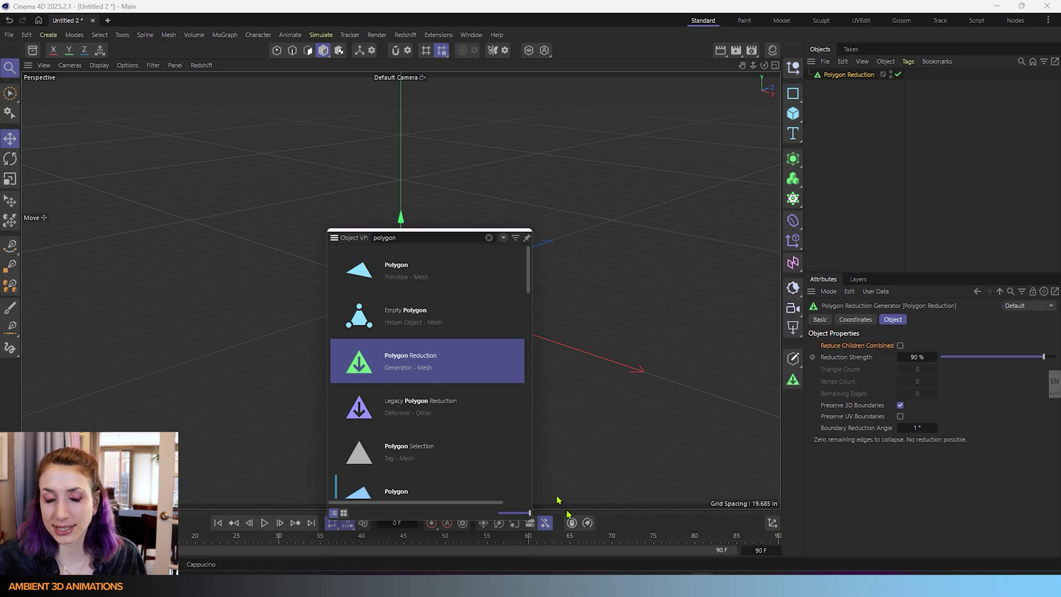
click(627, 183)
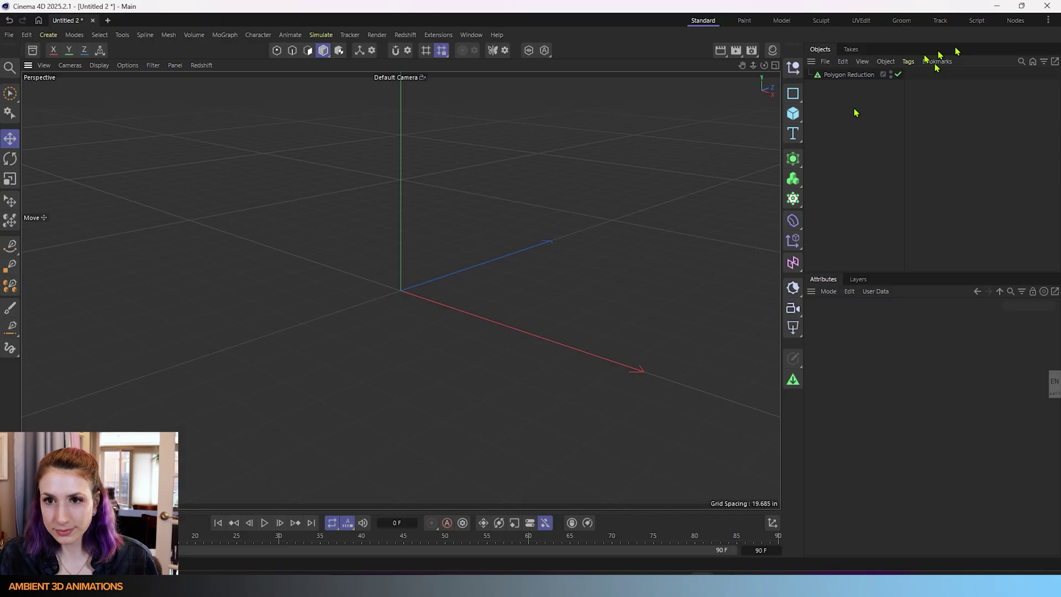
click(839, 76)
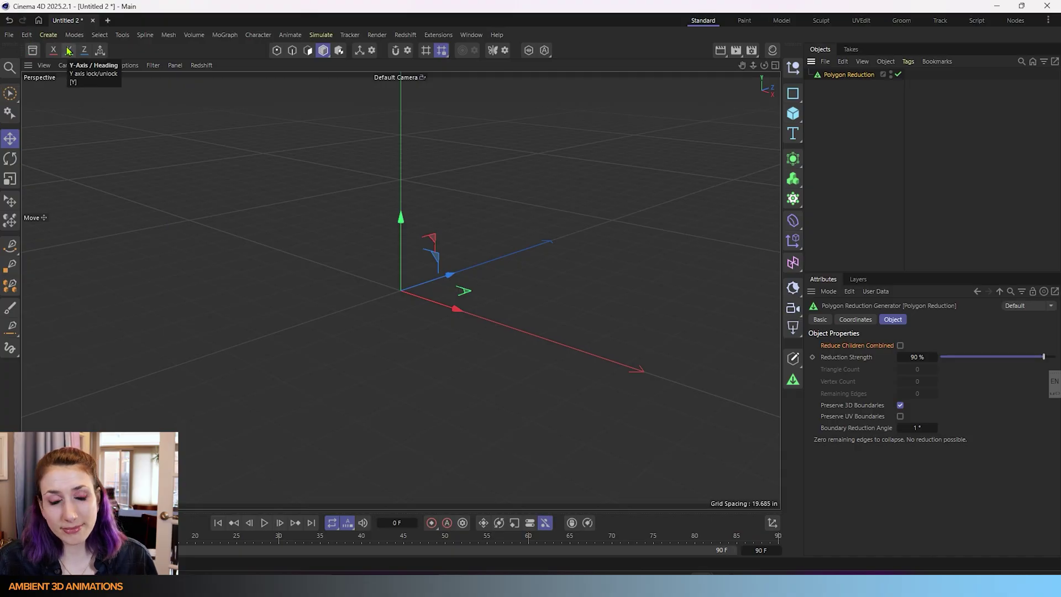
Search the Asset Browser for 'people' and add the Female - Woman 05 - Renderpeople model to the scene
click(33, 52)
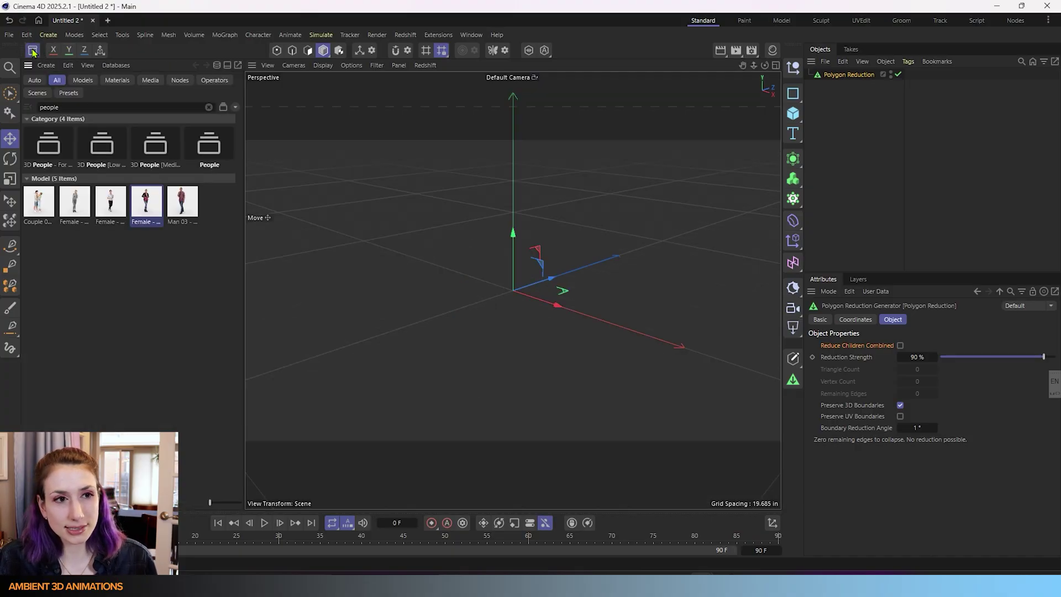
click(76, 106)
key(BackSpace)
key(BackSpace)
key(BackSpace)
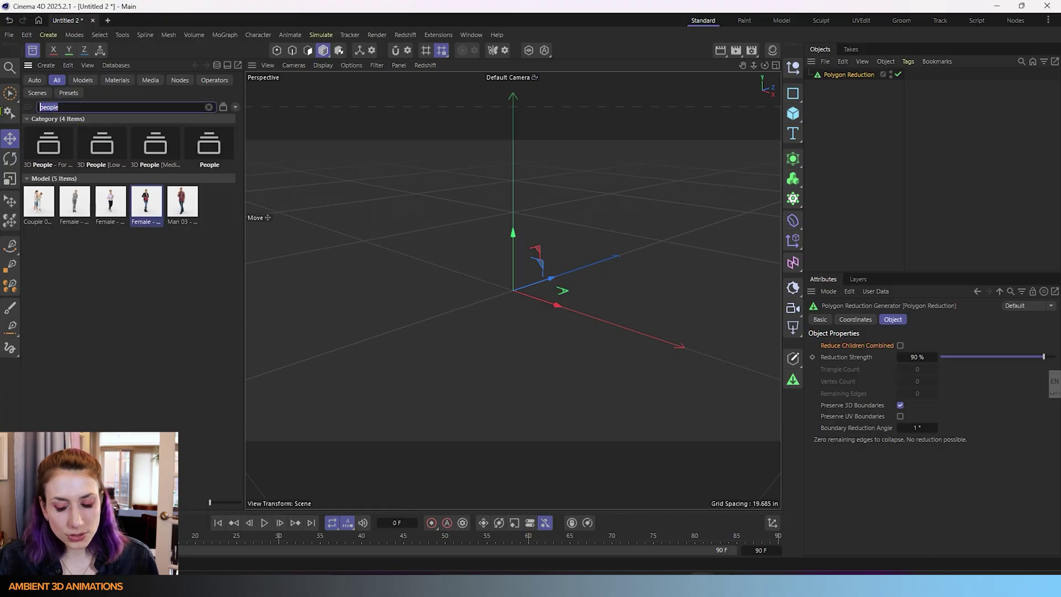
text(ple)
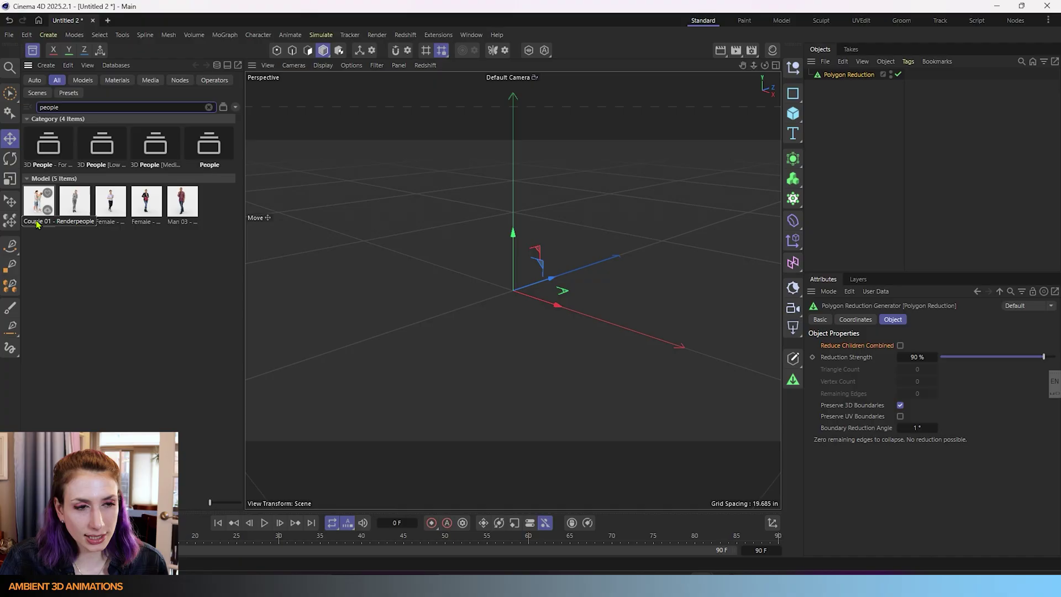
mouse_move(187, 208)
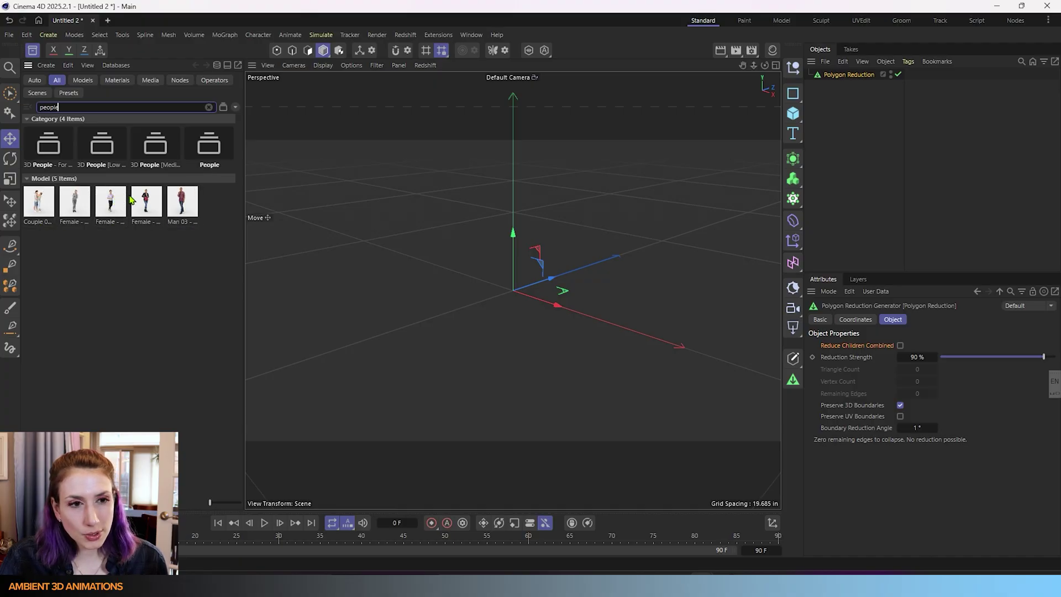
double_click(146, 200)
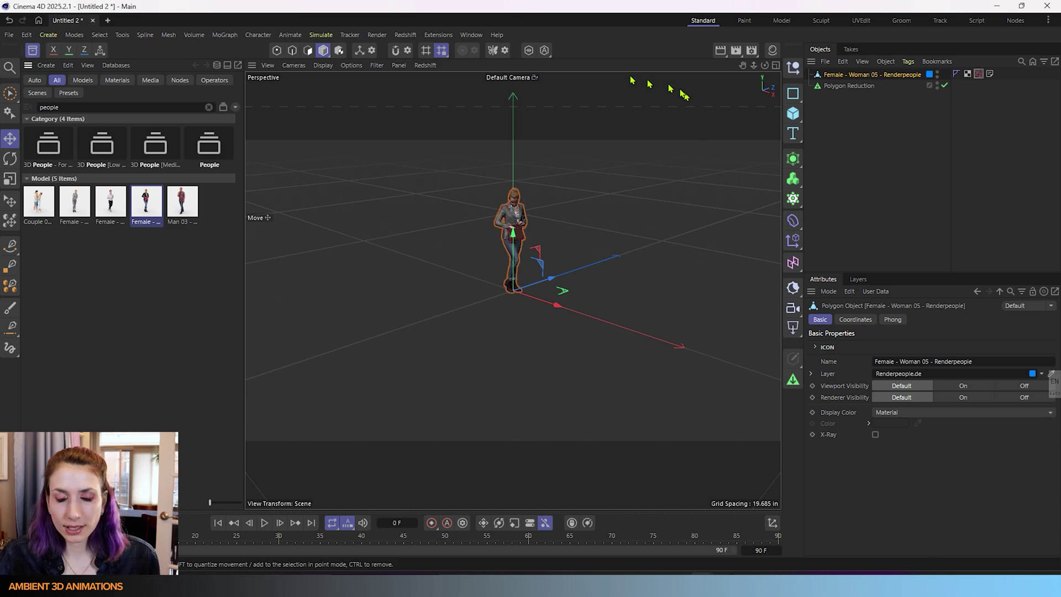
scroll(523, 202, up, 5)
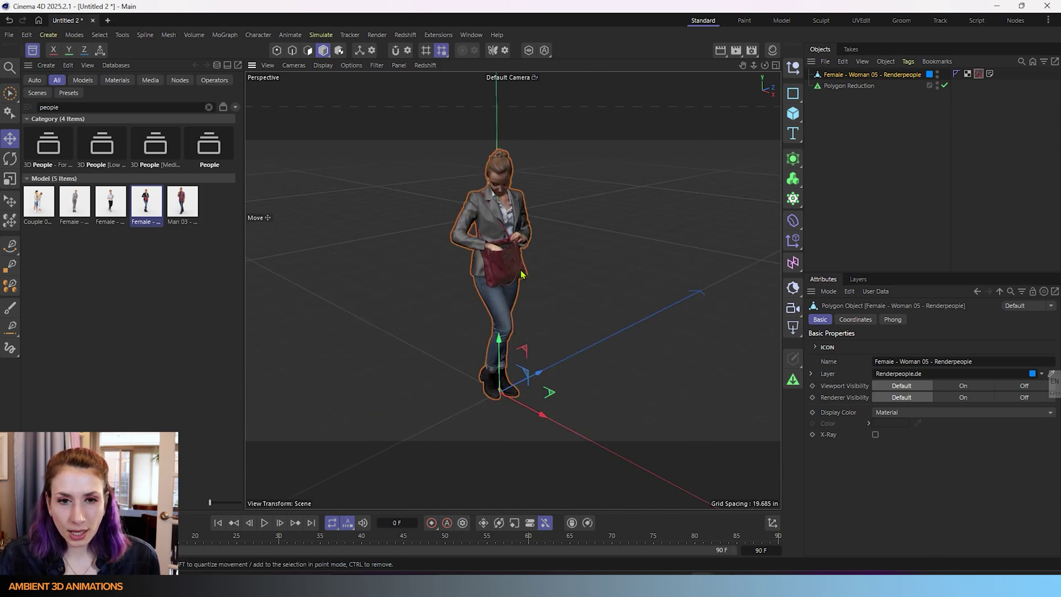
scroll(510, 298, up, 2)
scroll(509, 176, up, 2)
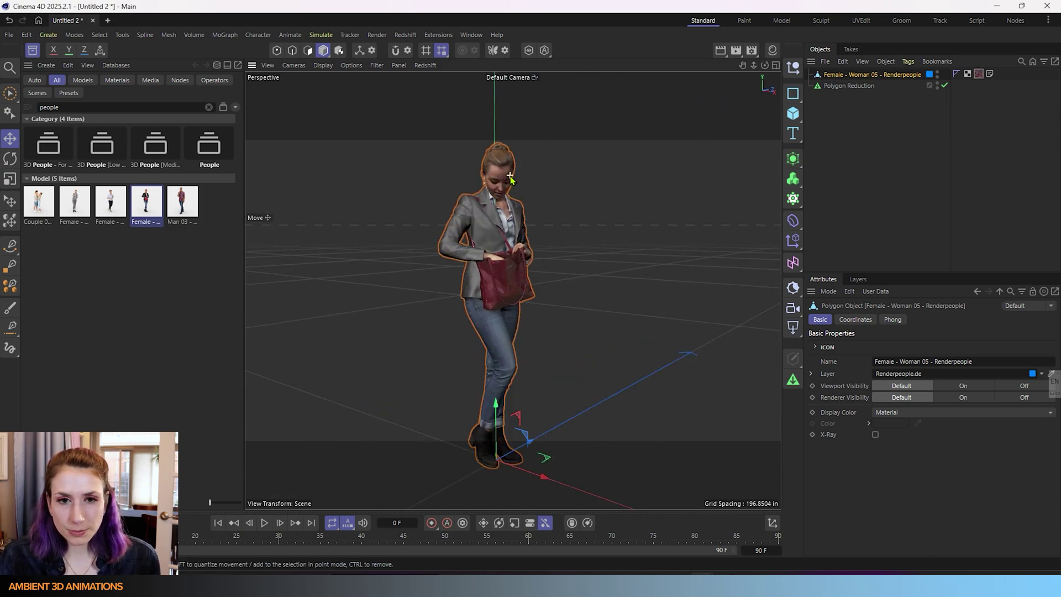
scroll(510, 176, up, 3)
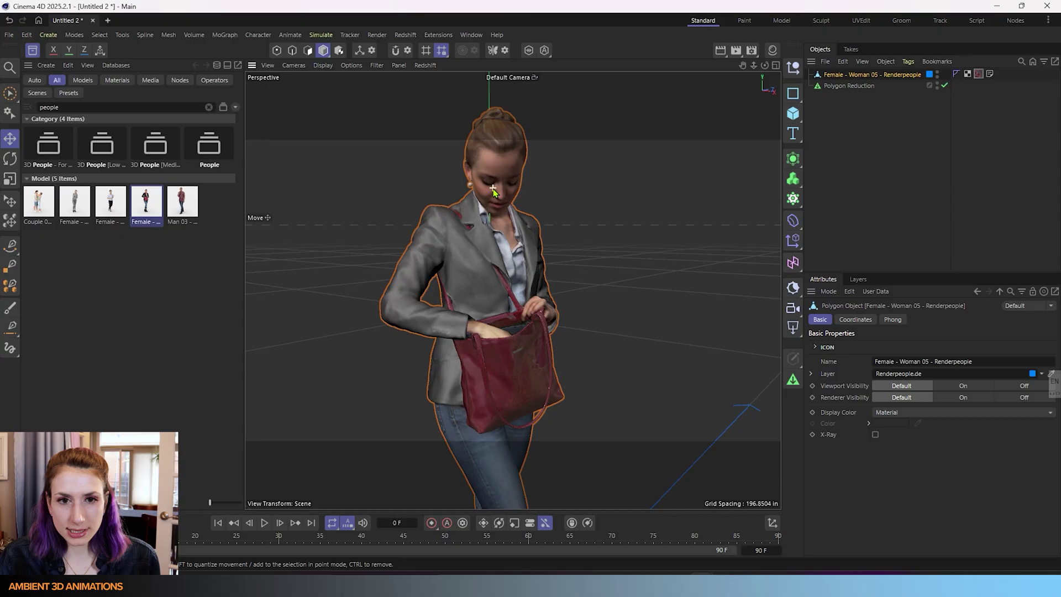
mouse_move(486, 297)
alt+mouse_down()
mouse_move(651, 291)
mouse_move(497, 291)
alt+mouse_up()
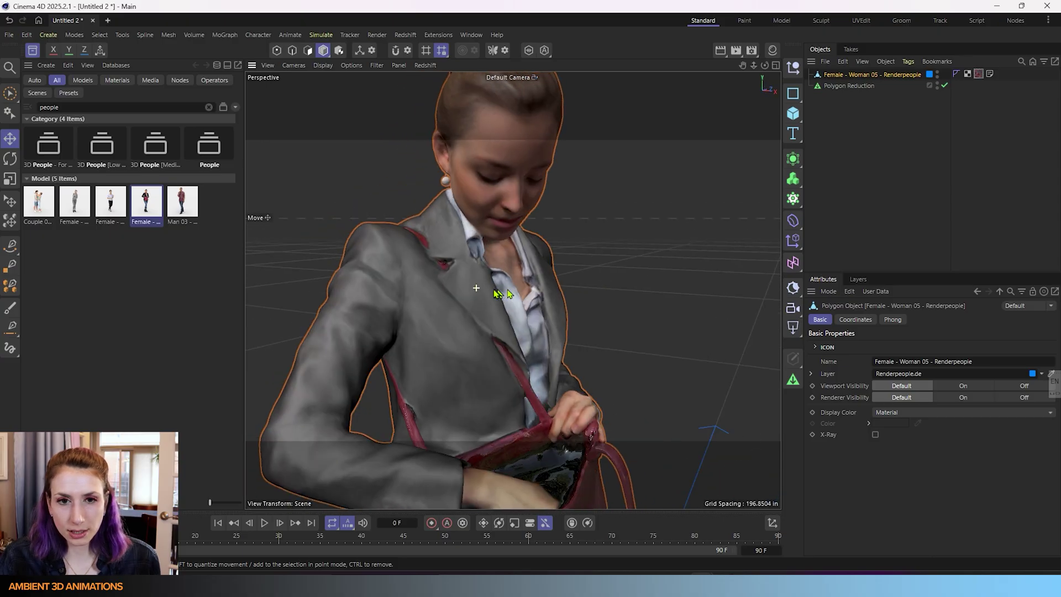
Show the wireframe over the shaded model and frame the woman's whole figure in the viewport
click(296, 65)
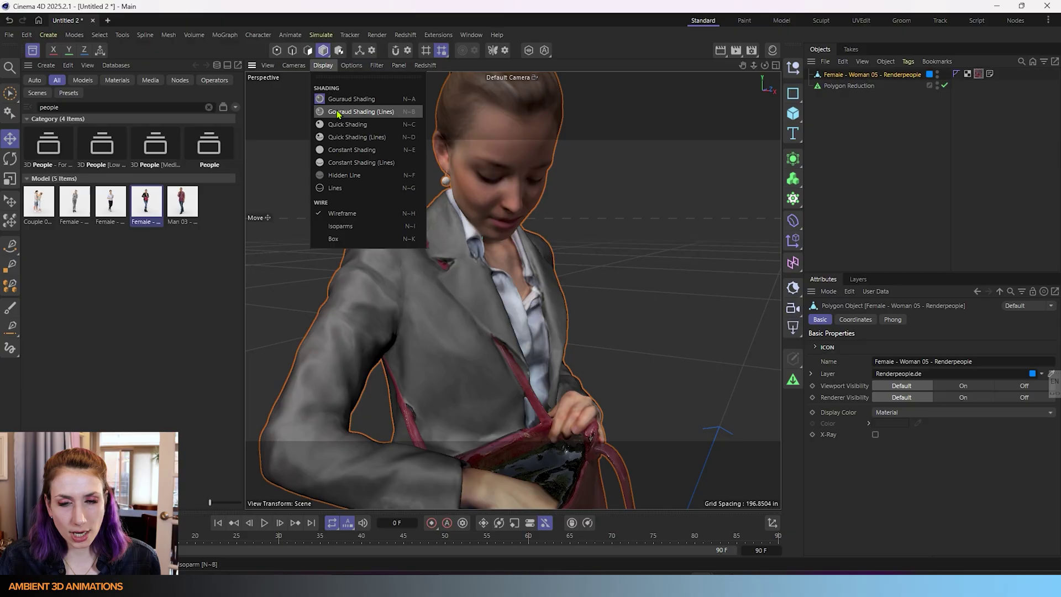
click(337, 112)
scroll(446, 280, up, 3)
scroll(446, 280, up, 2)
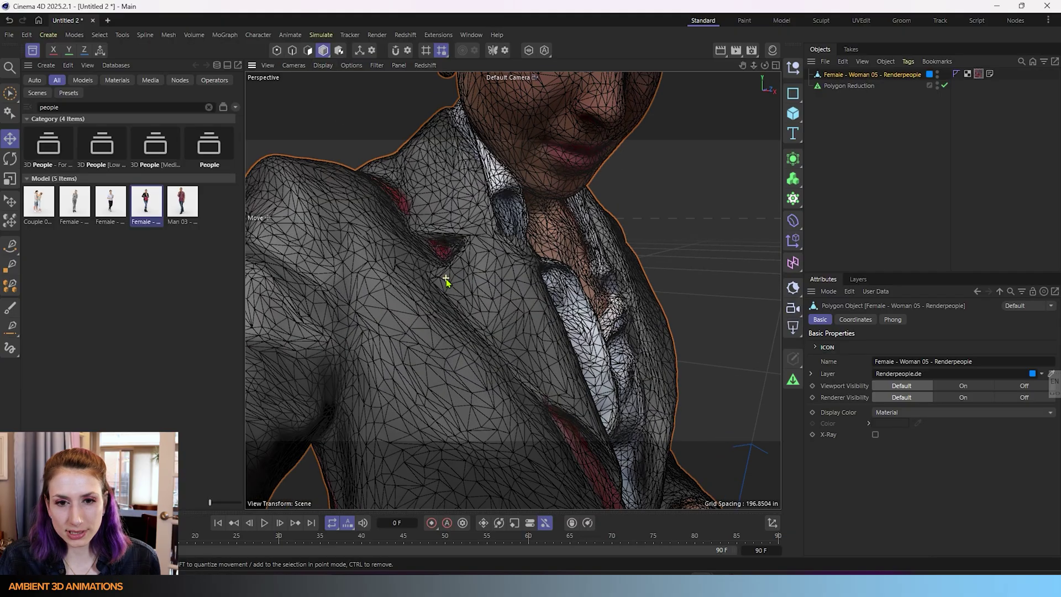
scroll(445, 280, down, 4)
scroll(446, 281, down, 3)
scroll(446, 280, down, 5)
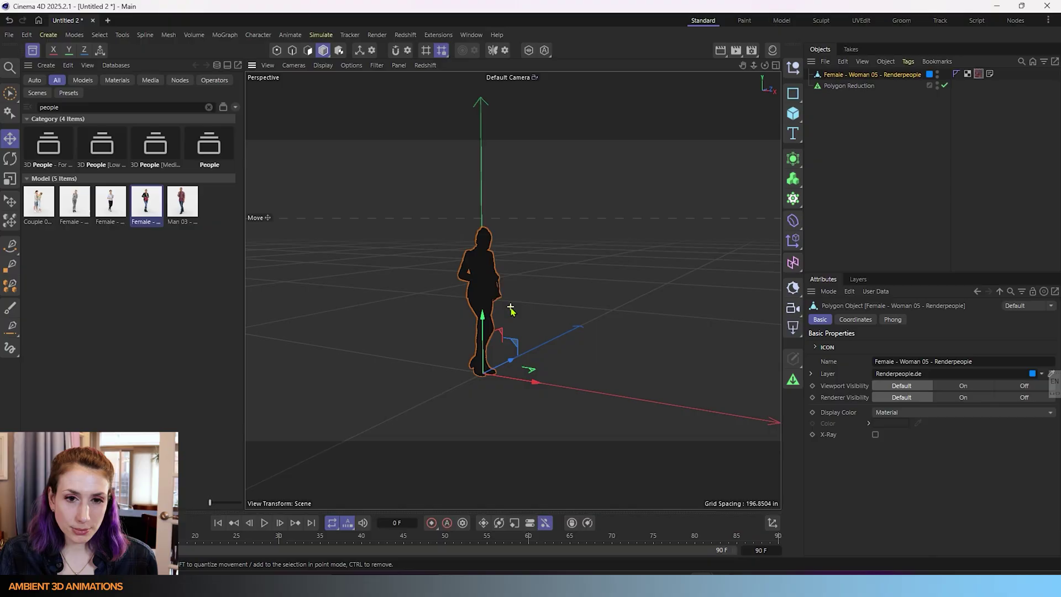
alt+drag(511, 310, 555, 350)
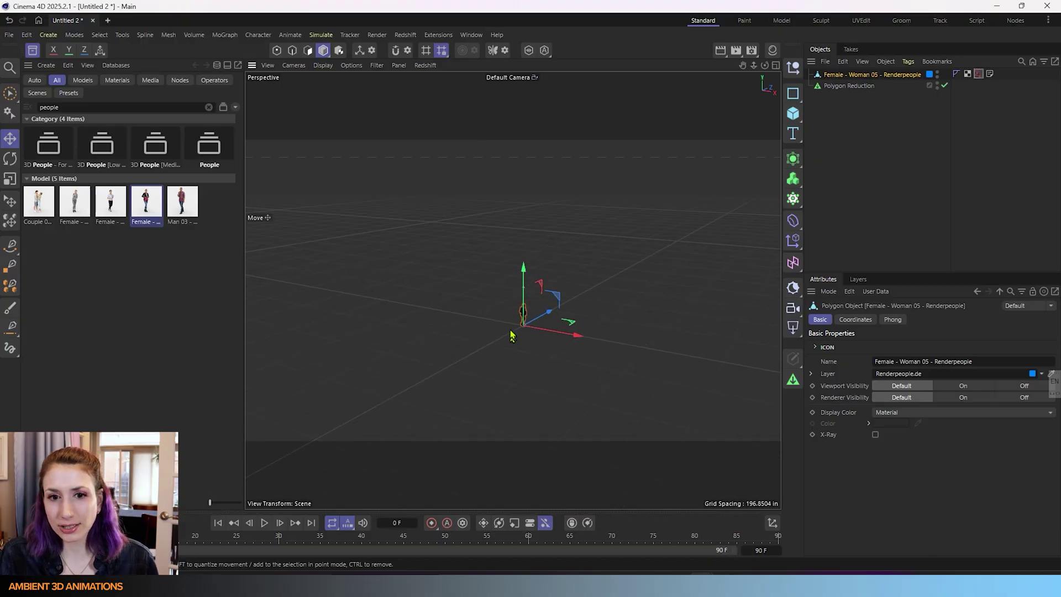
scroll(512, 310, up, 10)
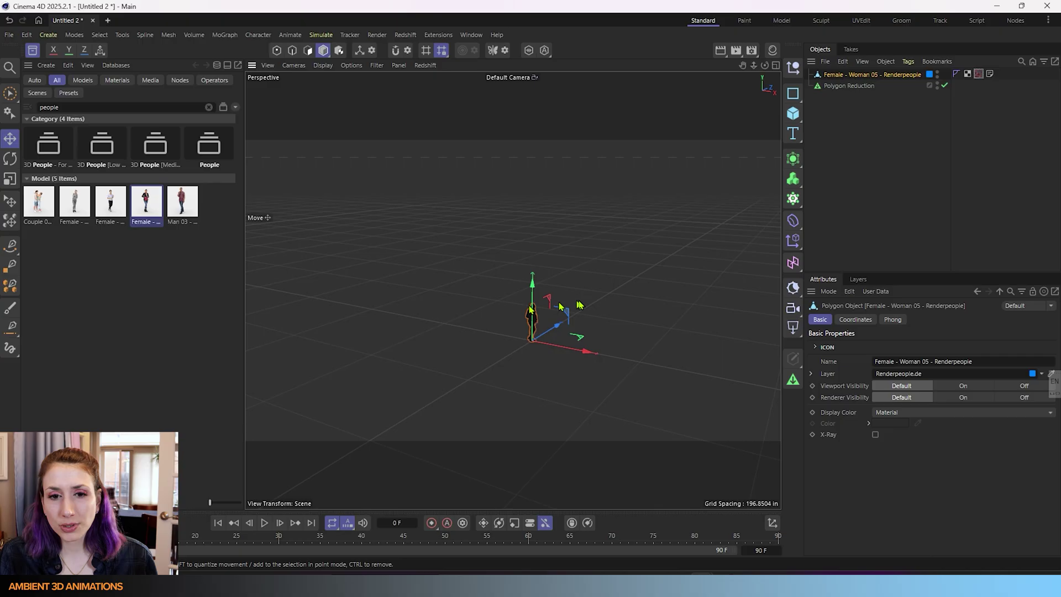
scroll(462, 343, up, 8)
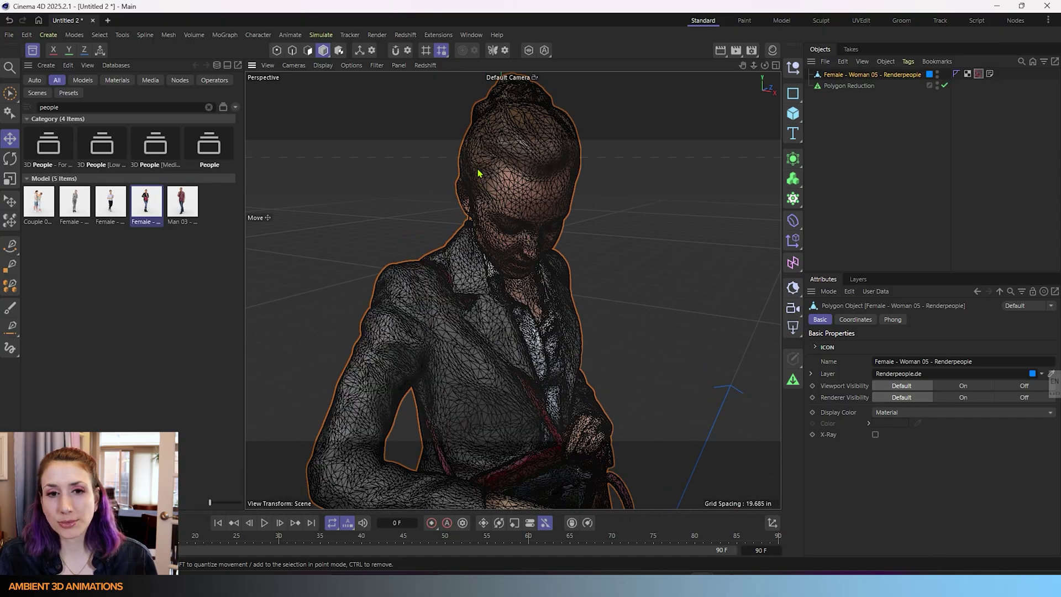
scroll(478, 173, up, 3)
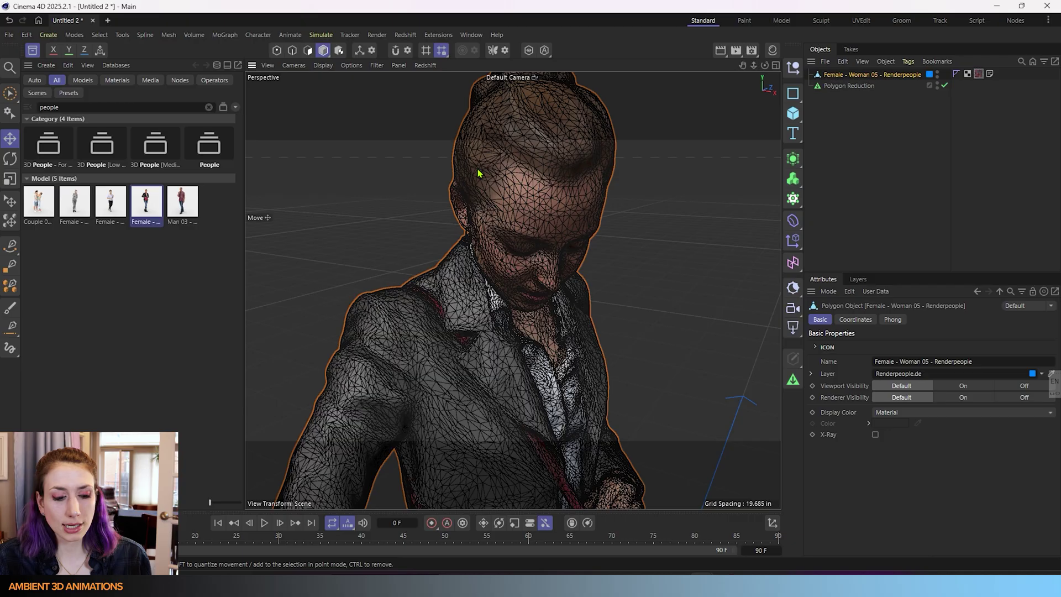
scroll(478, 173, down, 12)
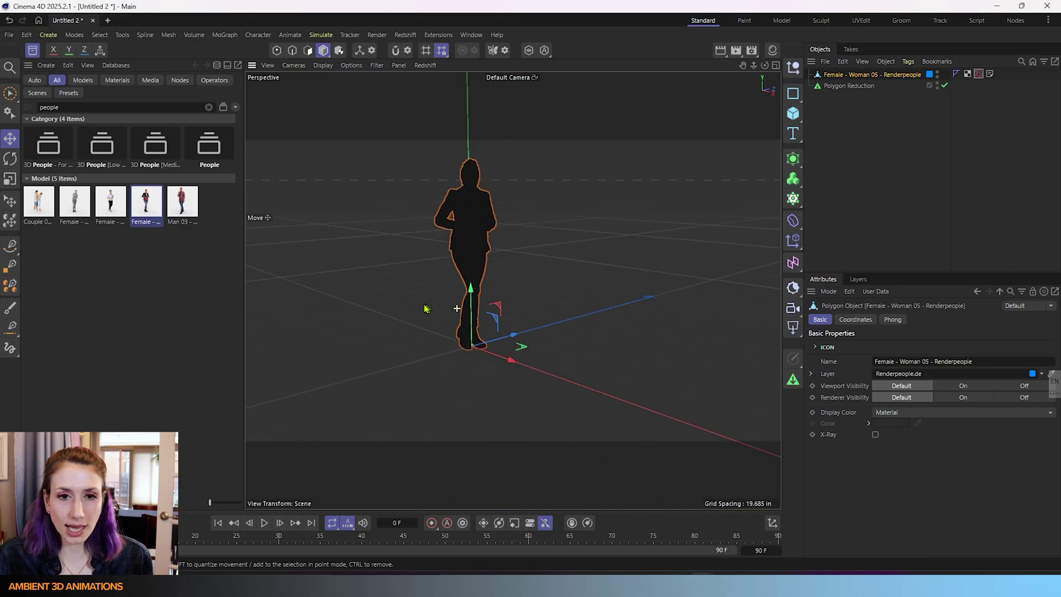
alt+middle_drag(425, 308, 430, 344)
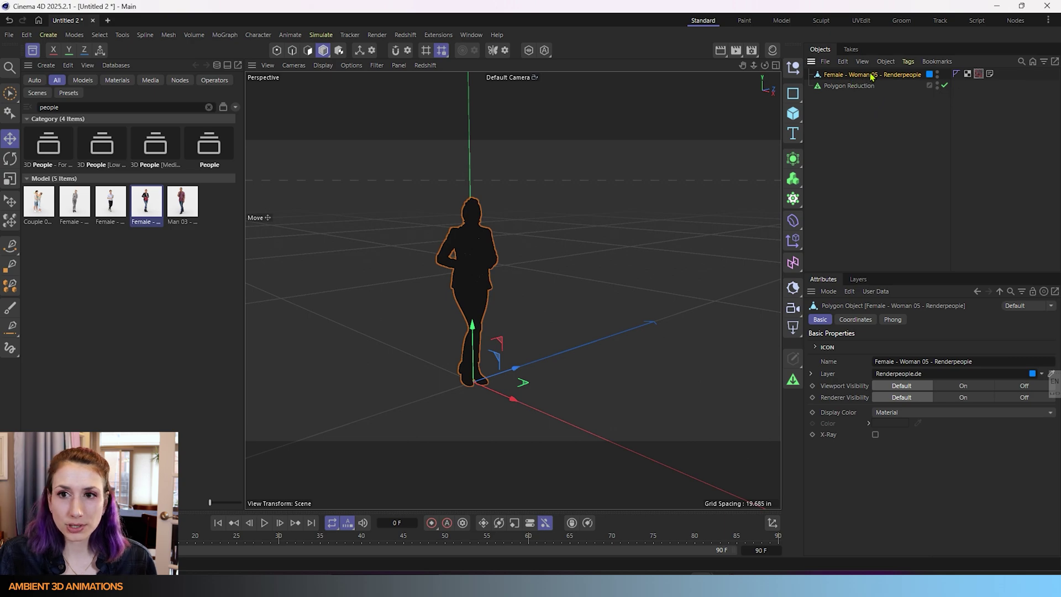
Parent Female - Woman 05 under Polygon Reduction, reducing her to 10038 triangles, and show its settings
drag(867, 86, 861, 89)
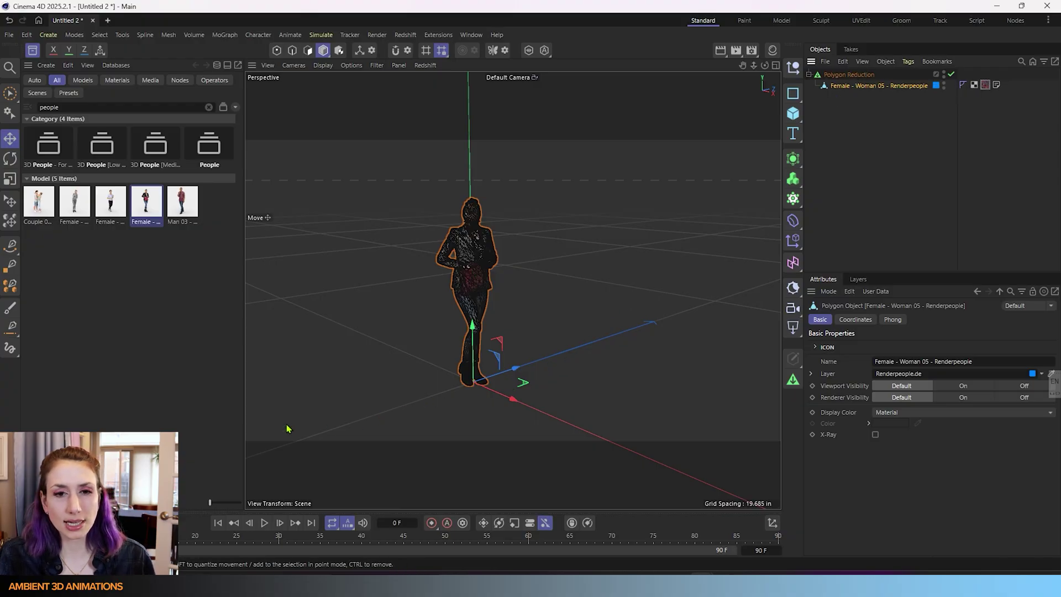
scroll(492, 237, up, 3)
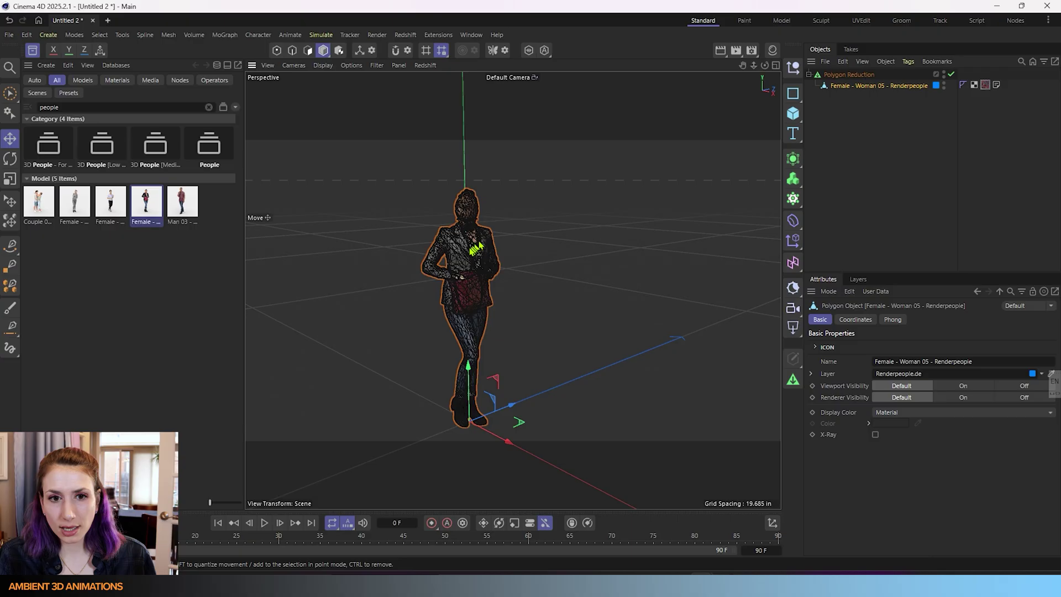
scroll(445, 301, up, 2)
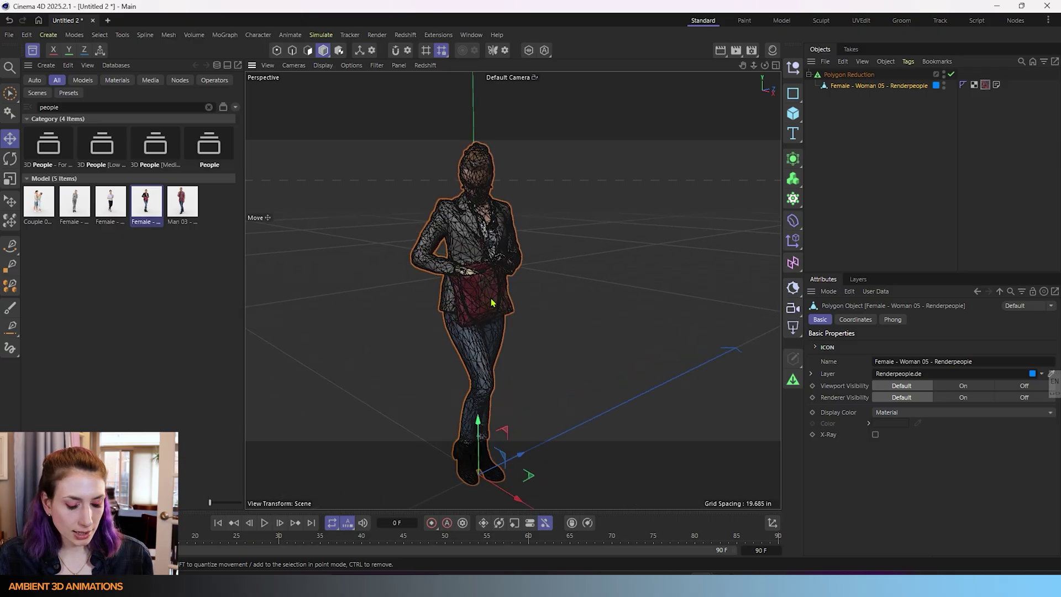
alt+middle_drag(534, 287, 547, 241)
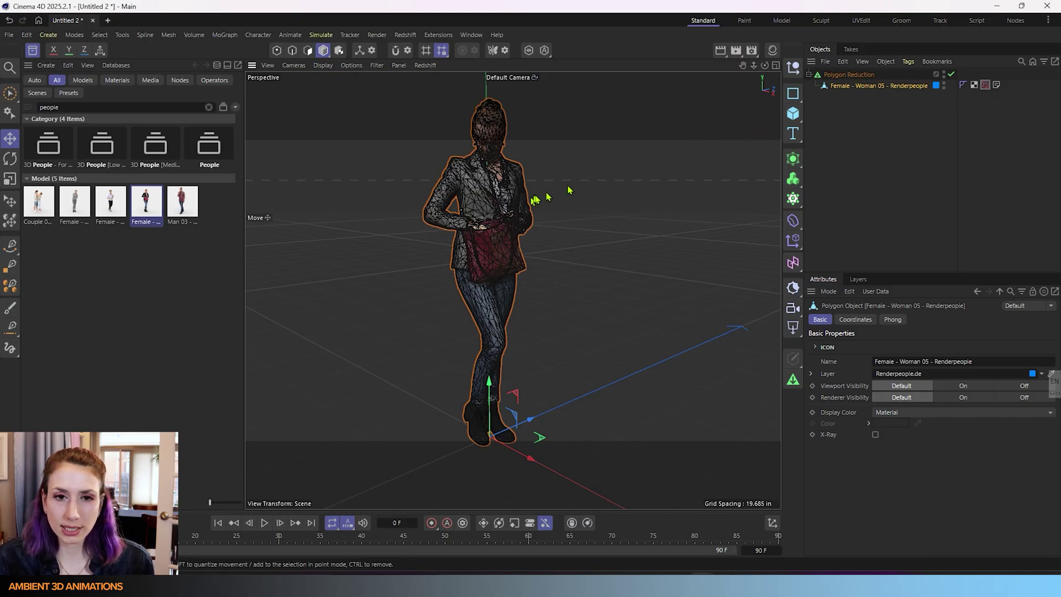
scroll(582, 163, up, 4)
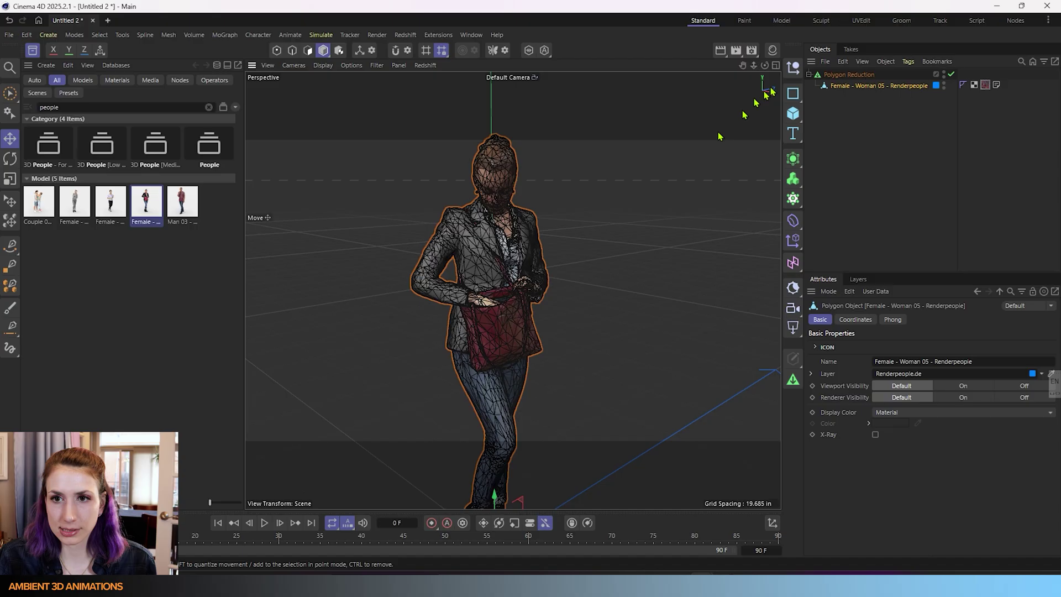
click(849, 74)
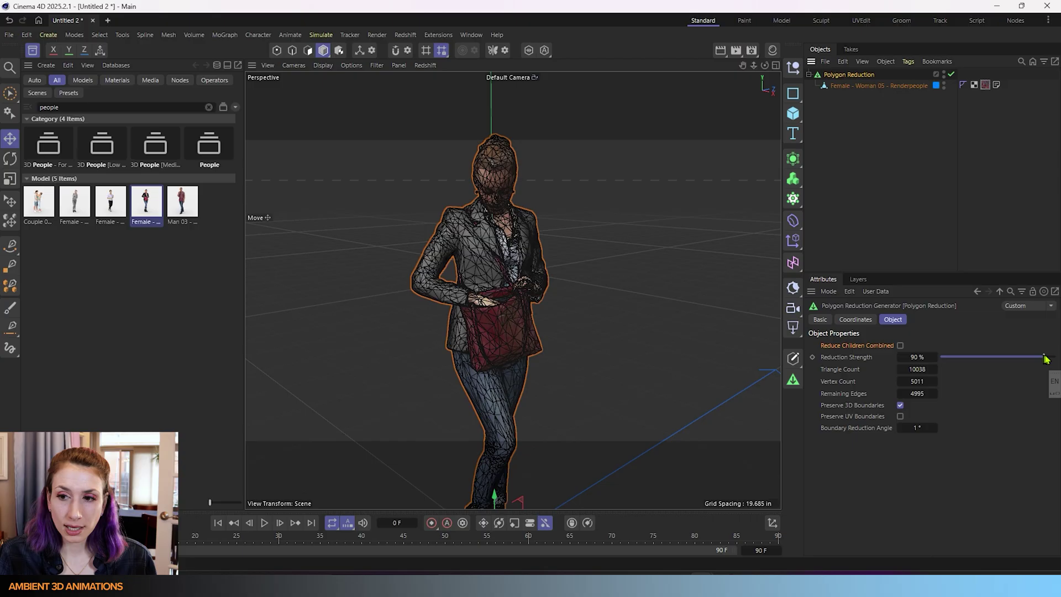
Try different Reduction Strength, Triangle Count and Vertex Count values, ending at 95% strength (5044 triangles)
drag(1046, 358, 1049, 360)
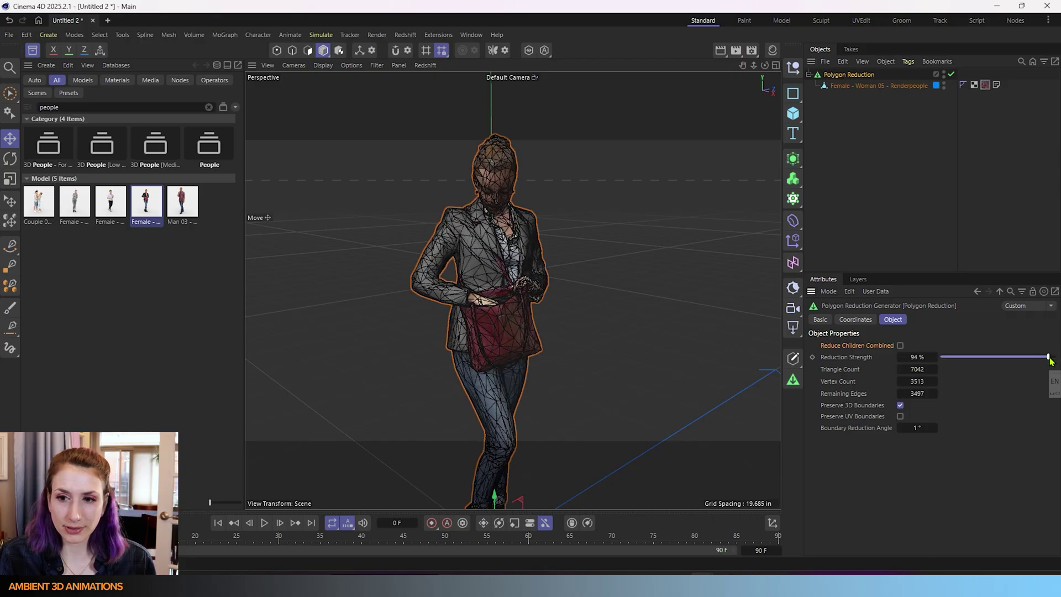
drag(1049, 360, 1053, 390)
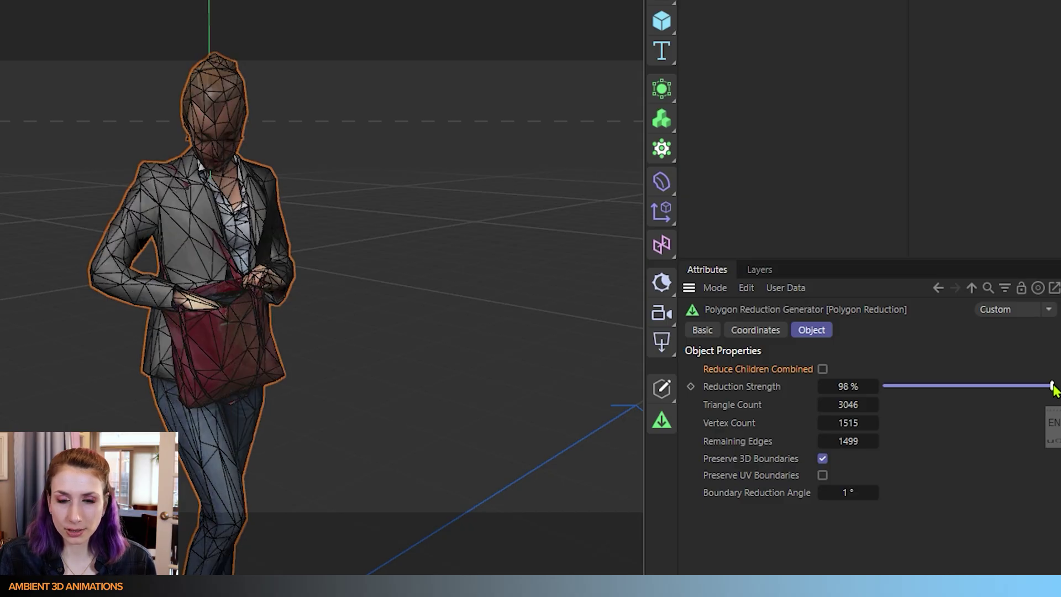
drag(1051, 389, 998, 389)
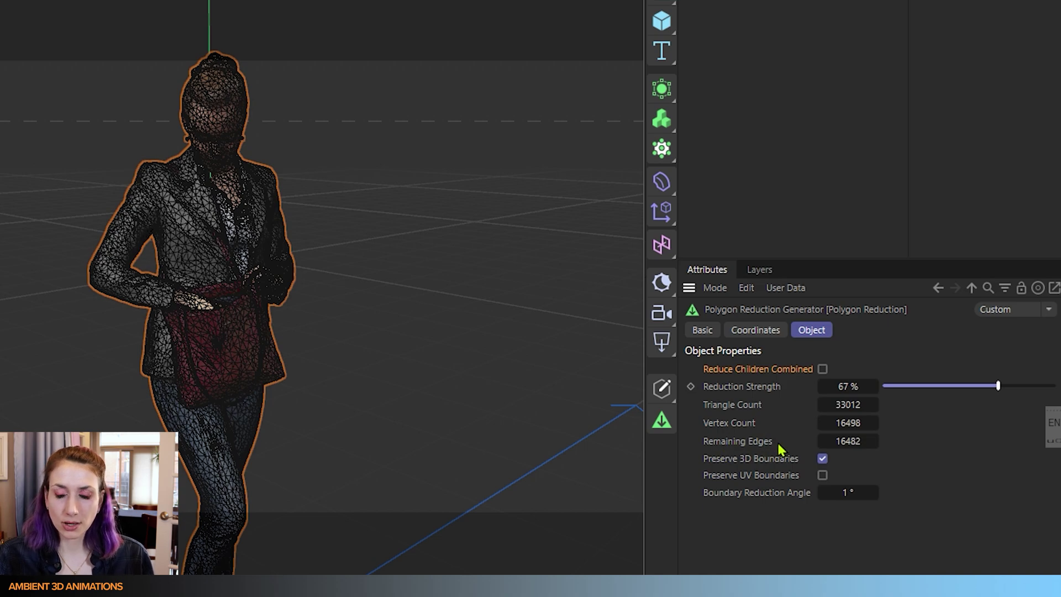
drag(998, 386, 947, 391)
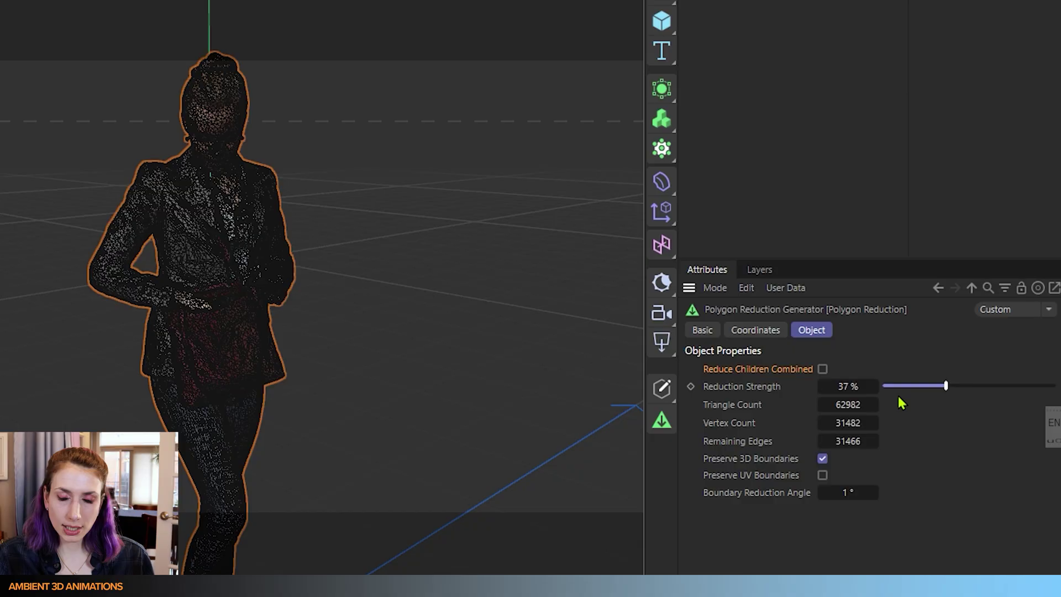
mouse_move(862, 406)
mouse_down()
mouse_move(878, 406)
mouse_move(867, 406)
mouse_up()
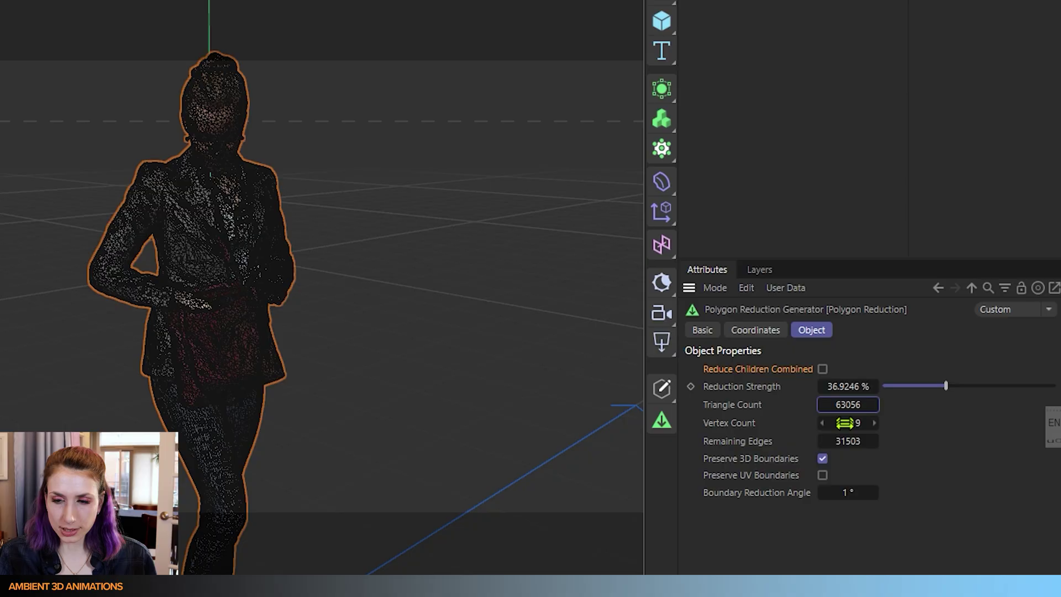
drag(846, 423, 888, 414)
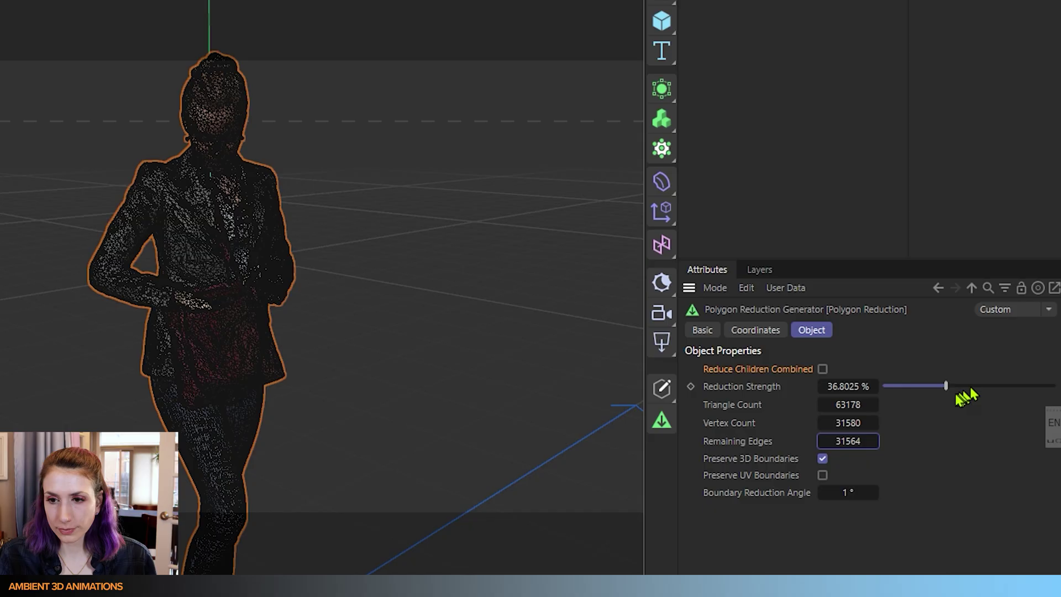
drag(955, 388, 1049, 399)
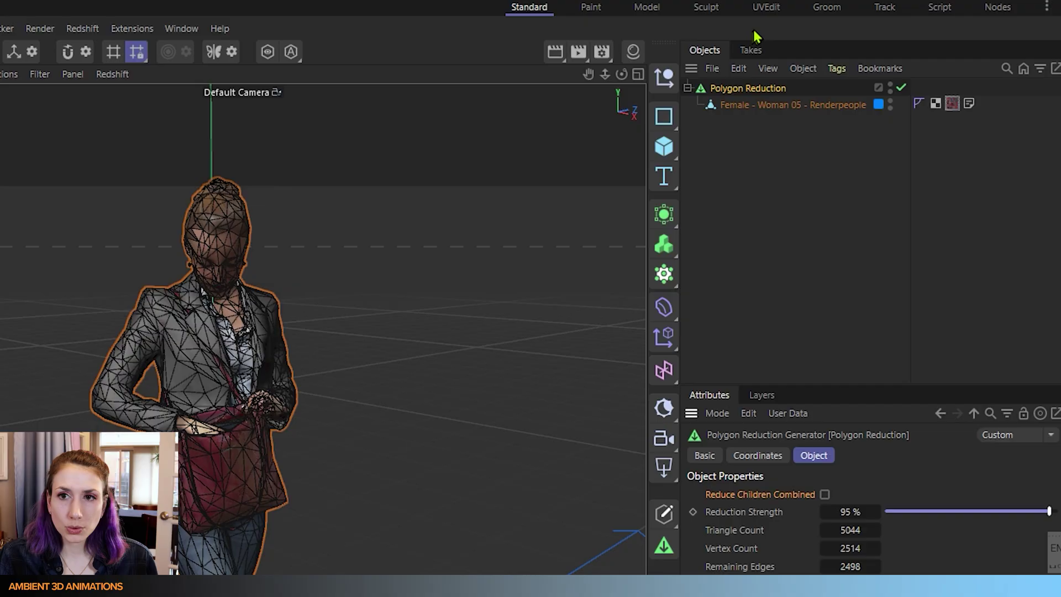
Switch to the UVEdit layout, select the Female object to show her UV islands, and list her materials
click(771, 8)
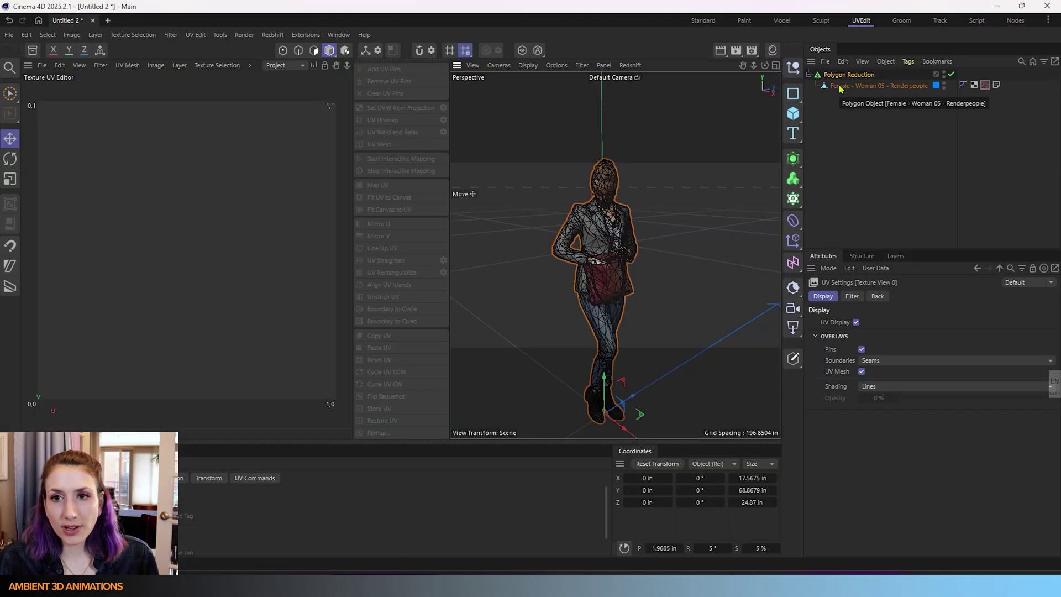
click(735, 107)
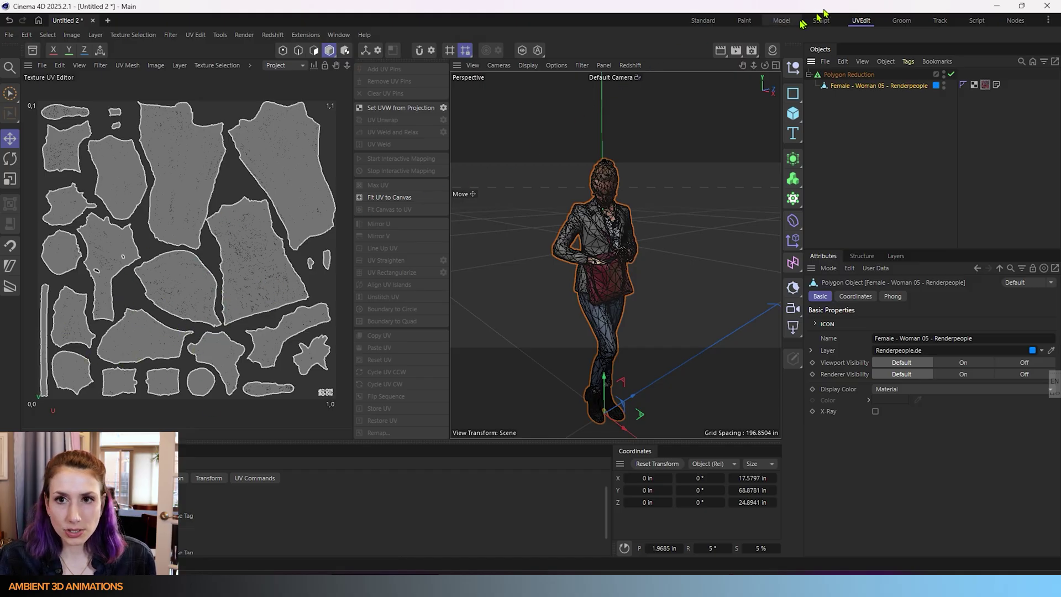
click(772, 51)
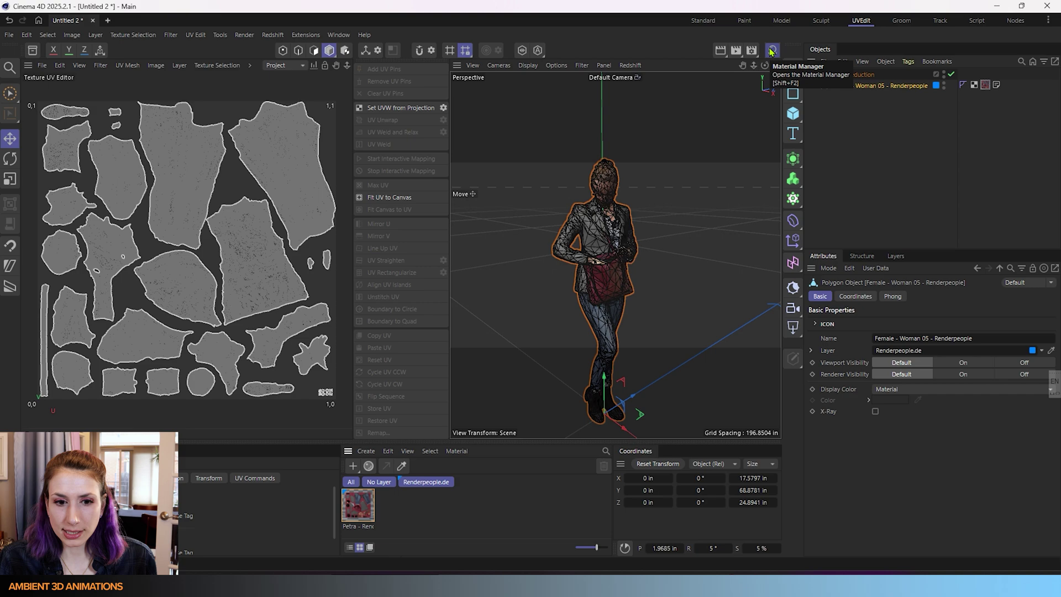
Open the woman's Renderpeople material and view the Petra texture's Bitmap shader, then minimize the editor
double_click(358, 507)
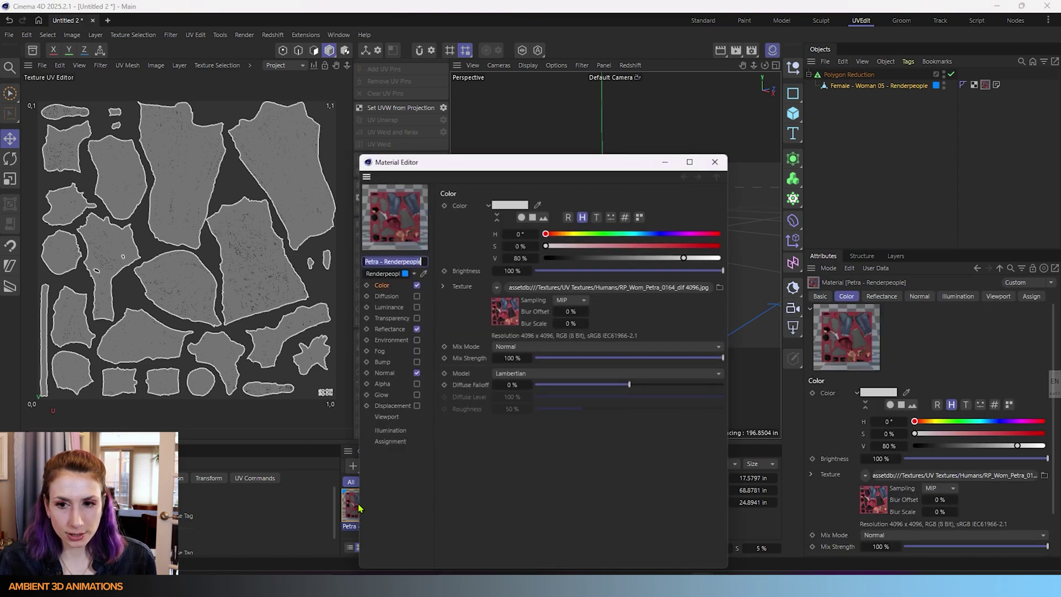
click(507, 308)
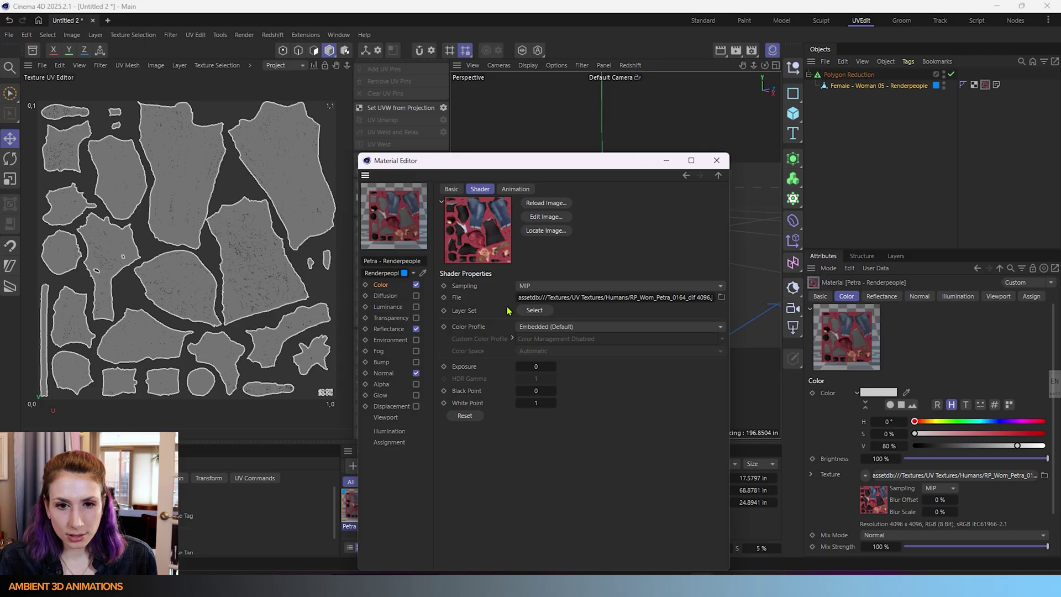
click(481, 227)
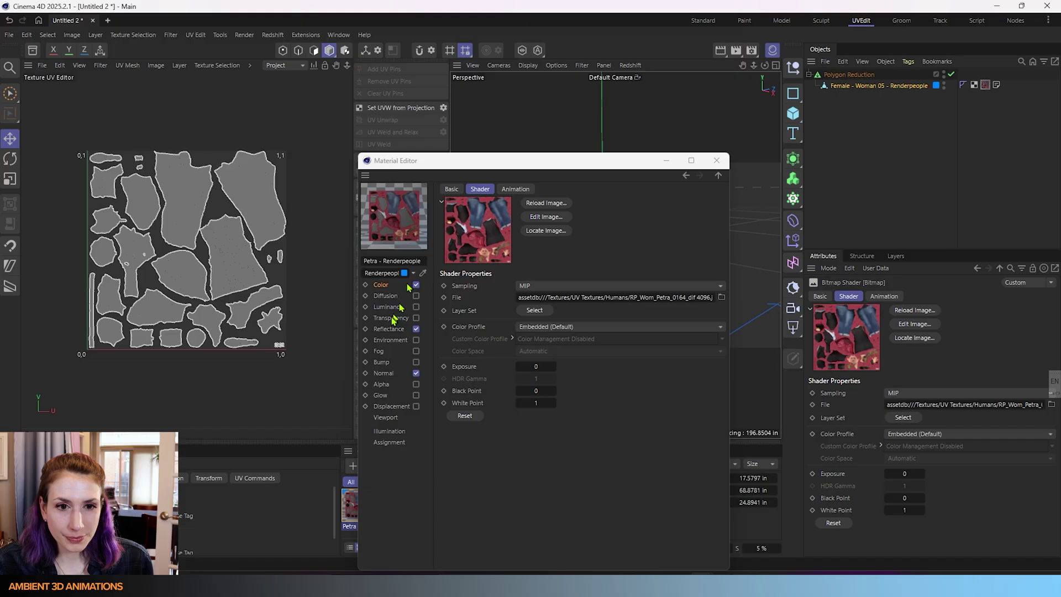
click(382, 286)
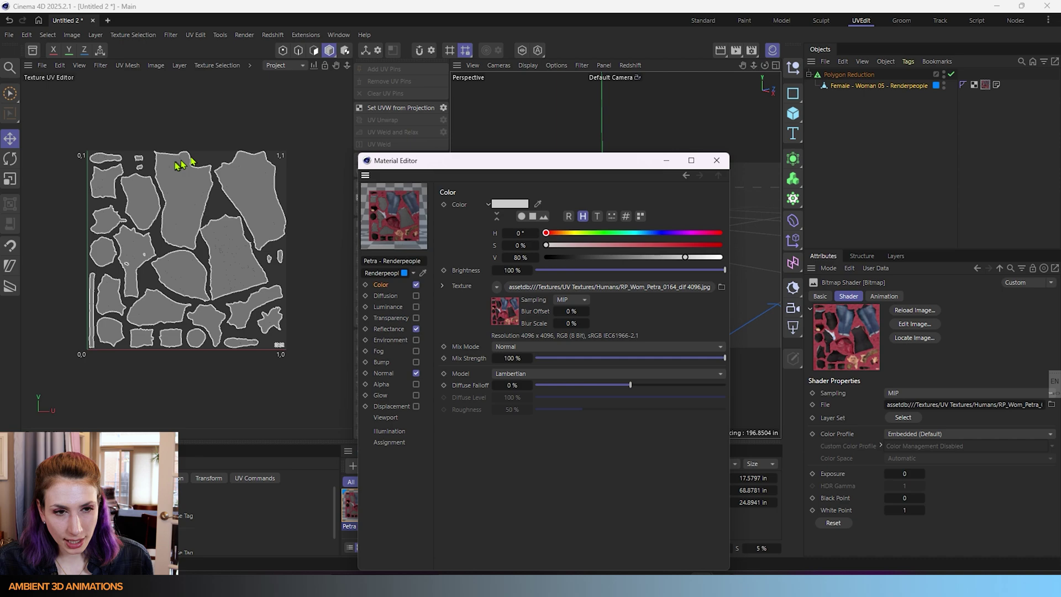
drag(200, 214, 395, 217)
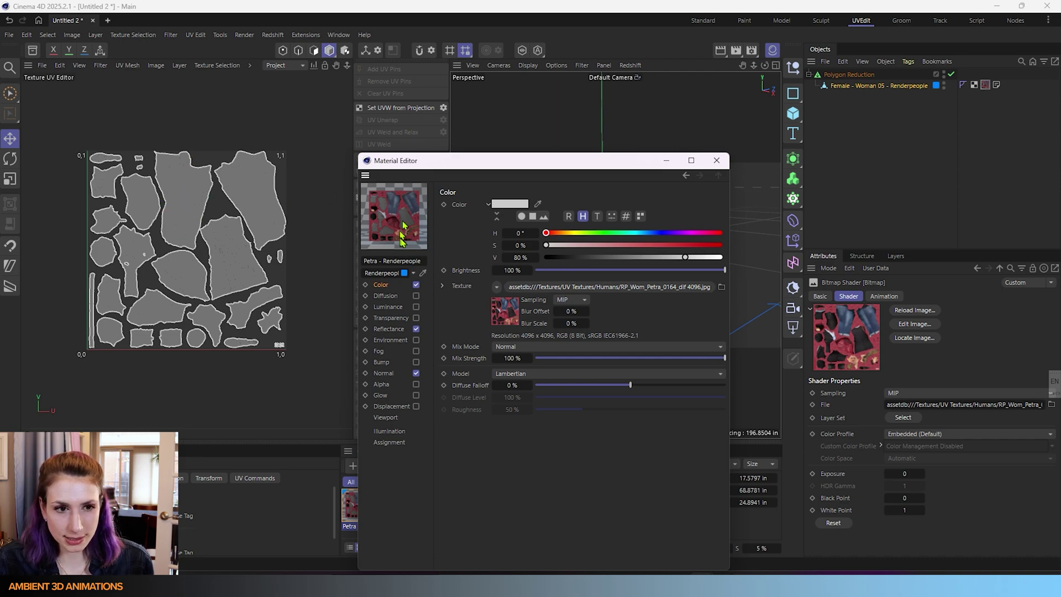
click(666, 161)
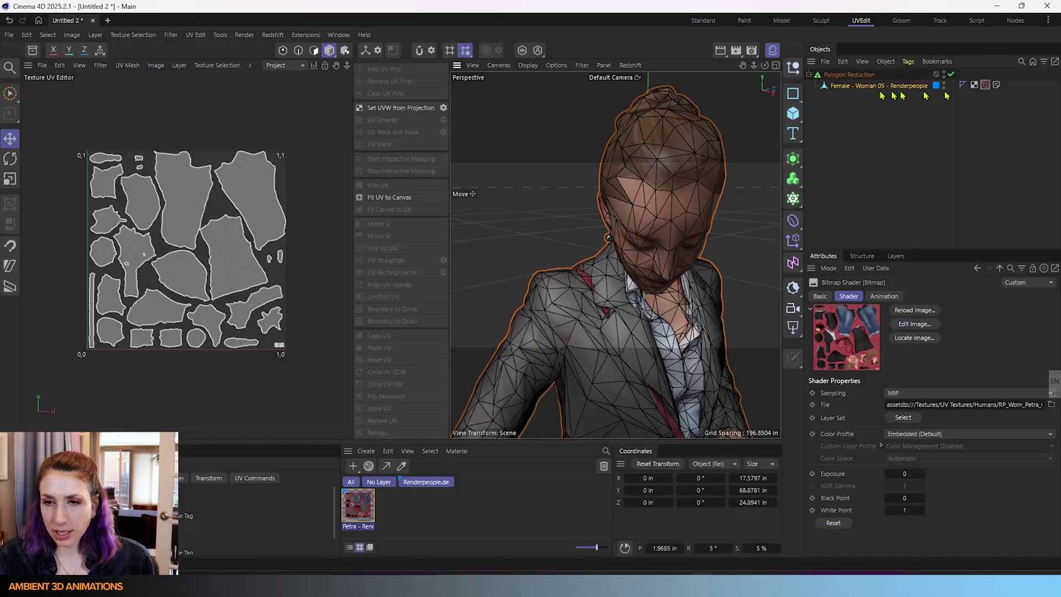
click(877, 79)
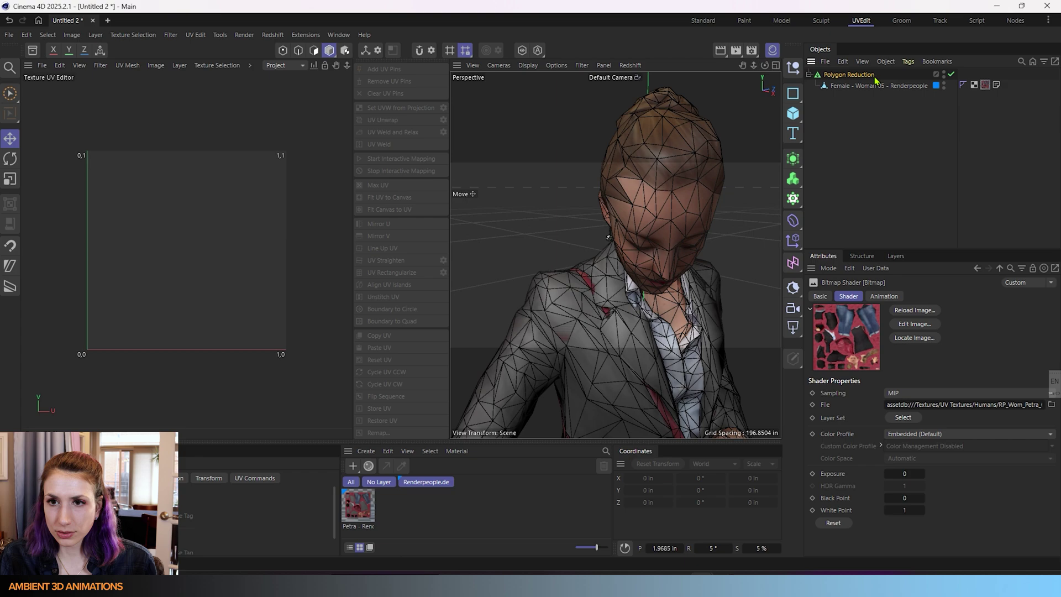
click(877, 77)
scroll(674, 237, up, 2)
alt+drag(675, 237, 652, 221)
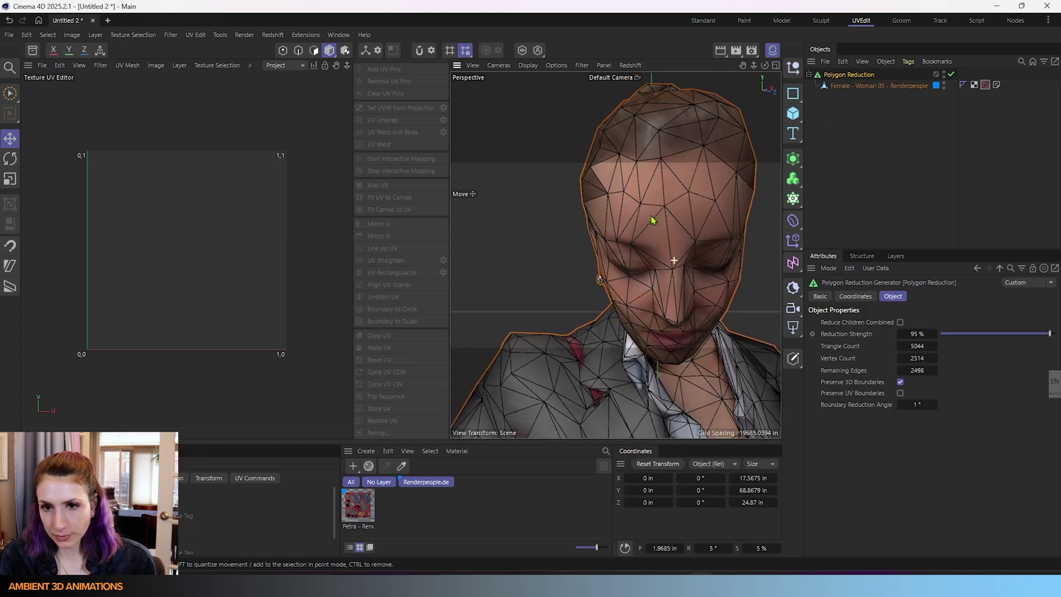
click(936, 335)
click(936, 335)
click(936, 335)
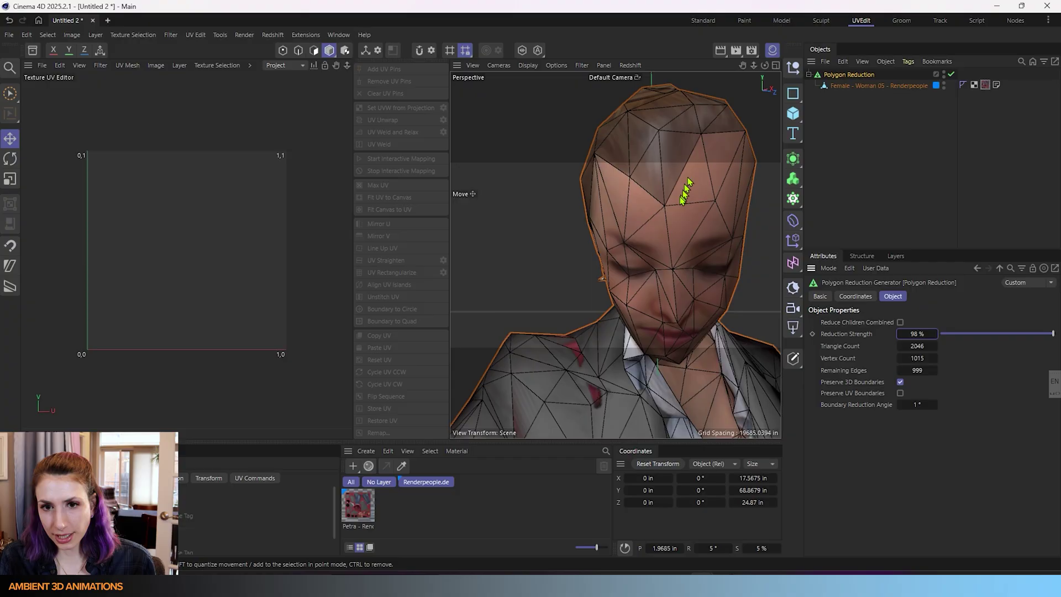
alt+drag(684, 307, 614, 230)
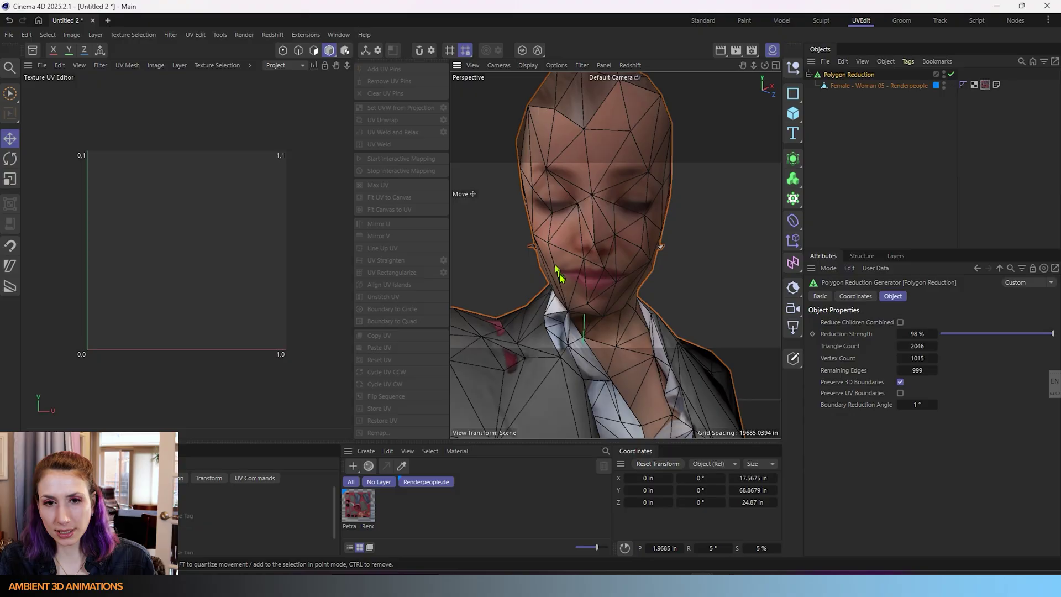
alt+drag(529, 288, 526, 348)
scroll(547, 343, up, 5)
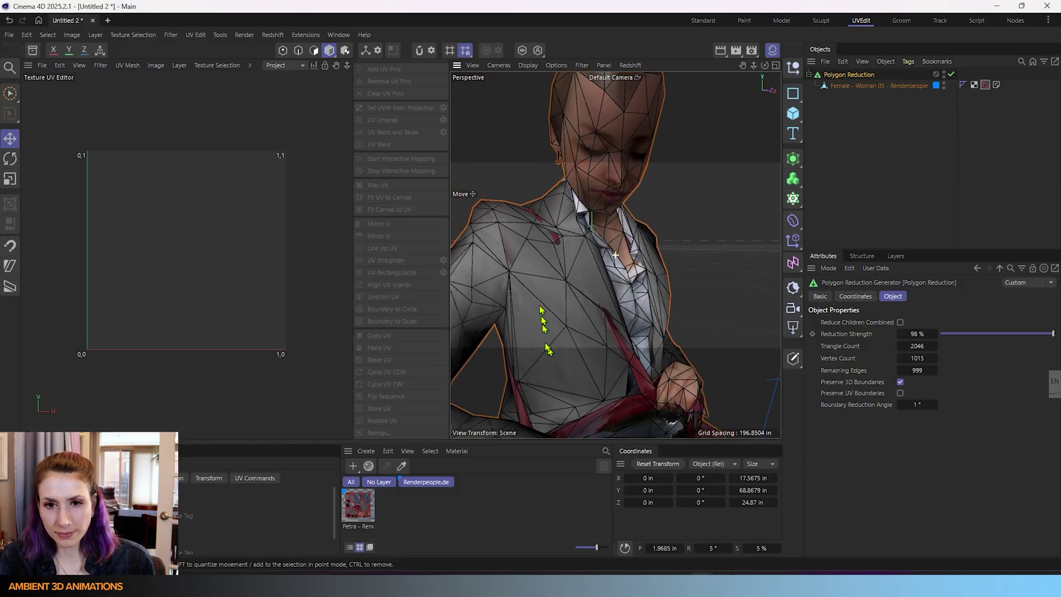
scroll(636, 360, up, 6)
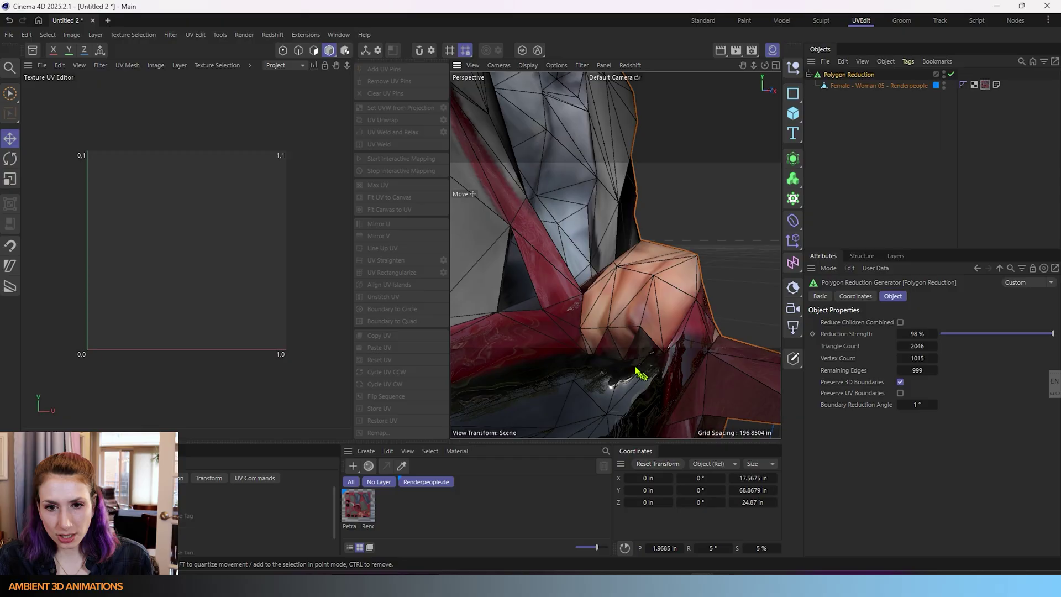
alt+drag(644, 376, 591, 377)
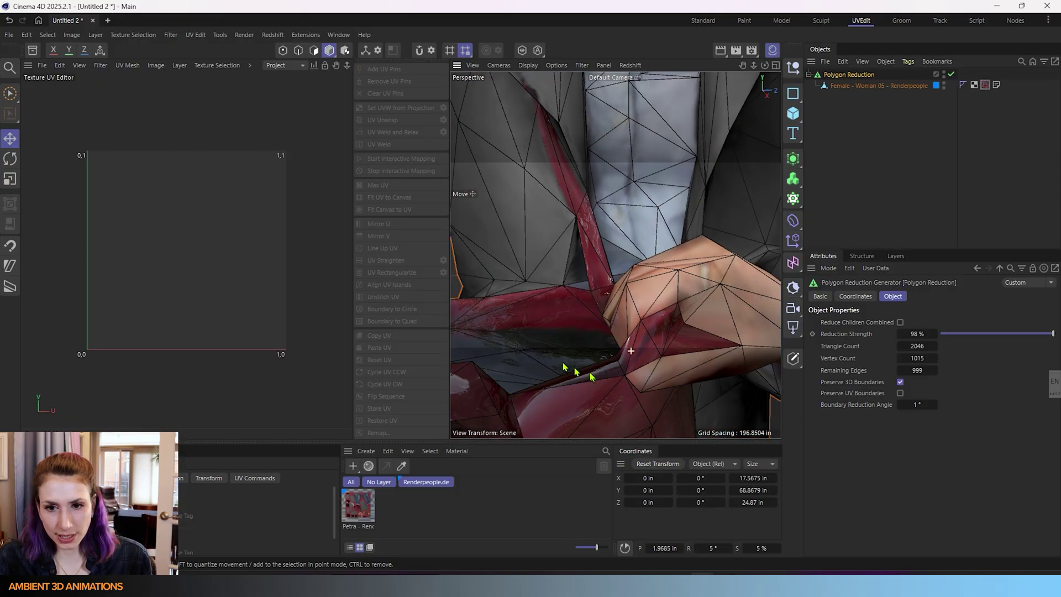
scroll(563, 367, down, 8)
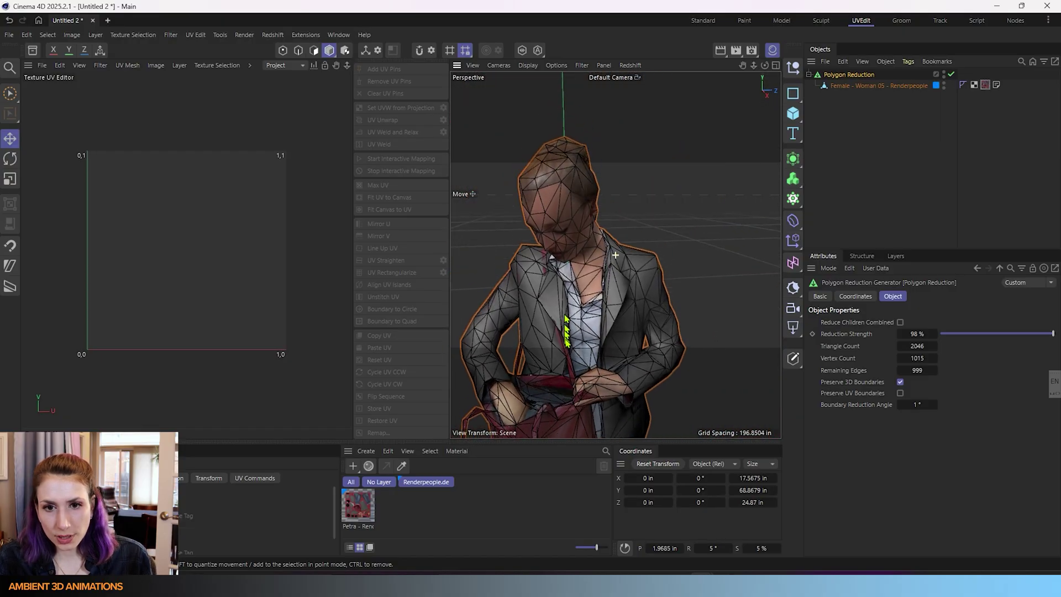
alt+drag(566, 317, 654, 303)
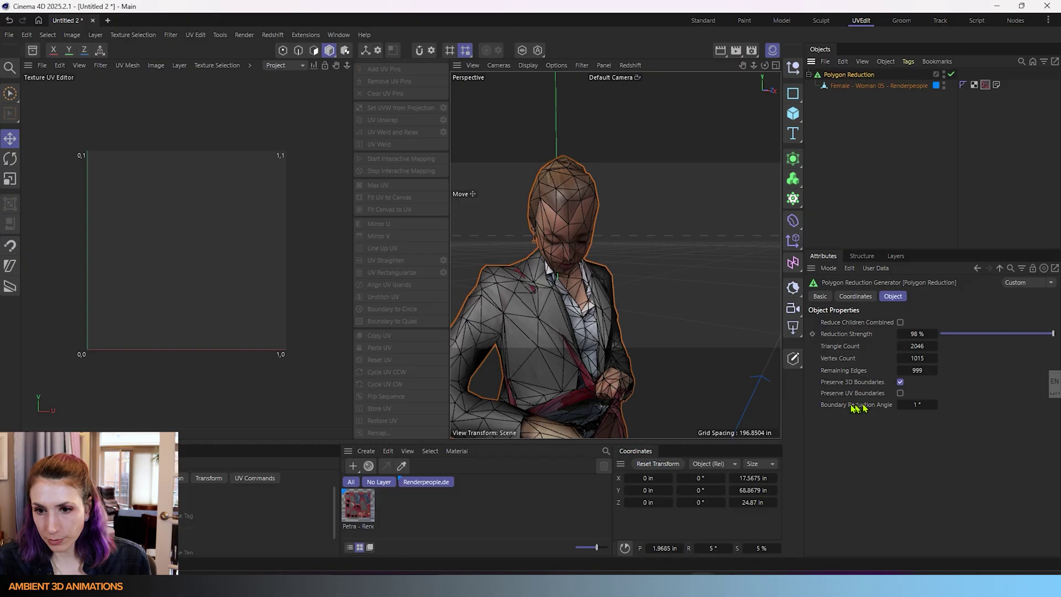
Enable Preserve UV Boundaries, raising the woman to 6798 triangles, and inspect her head up close
click(900, 393)
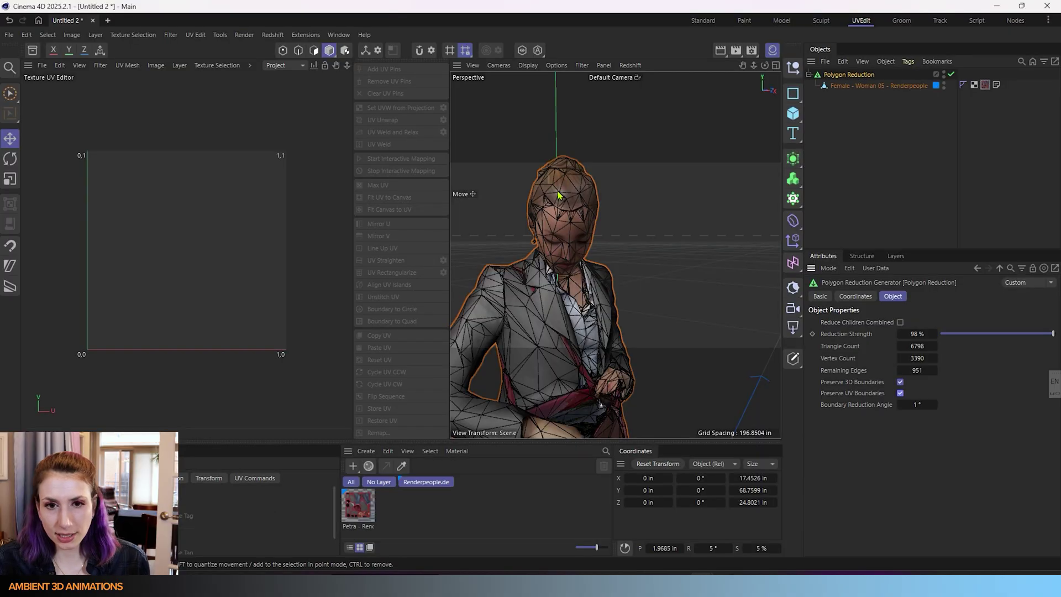
scroll(558, 194, up, 10)
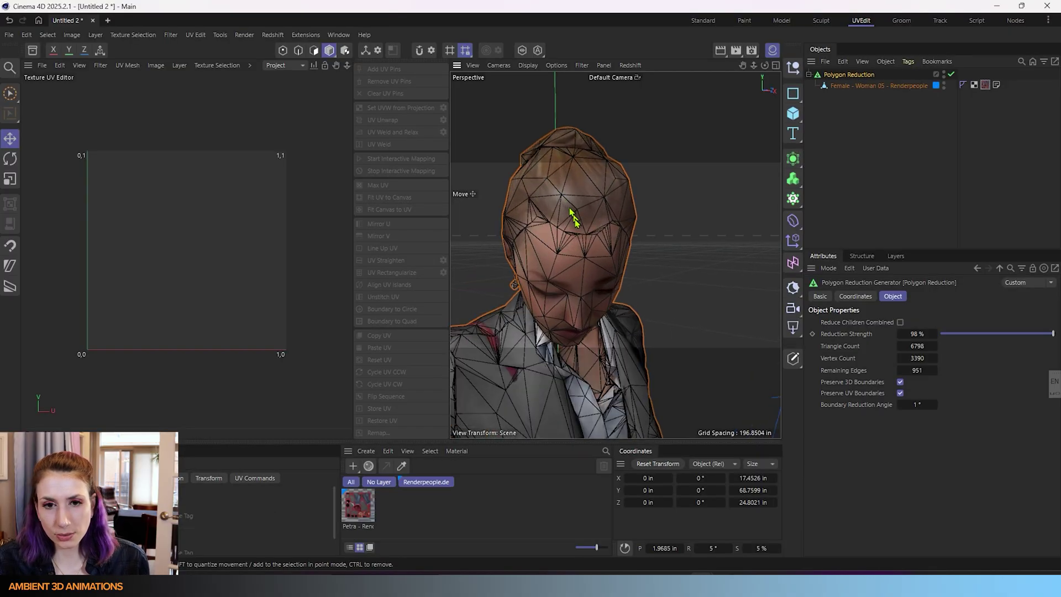
scroll(578, 204, up, 1)
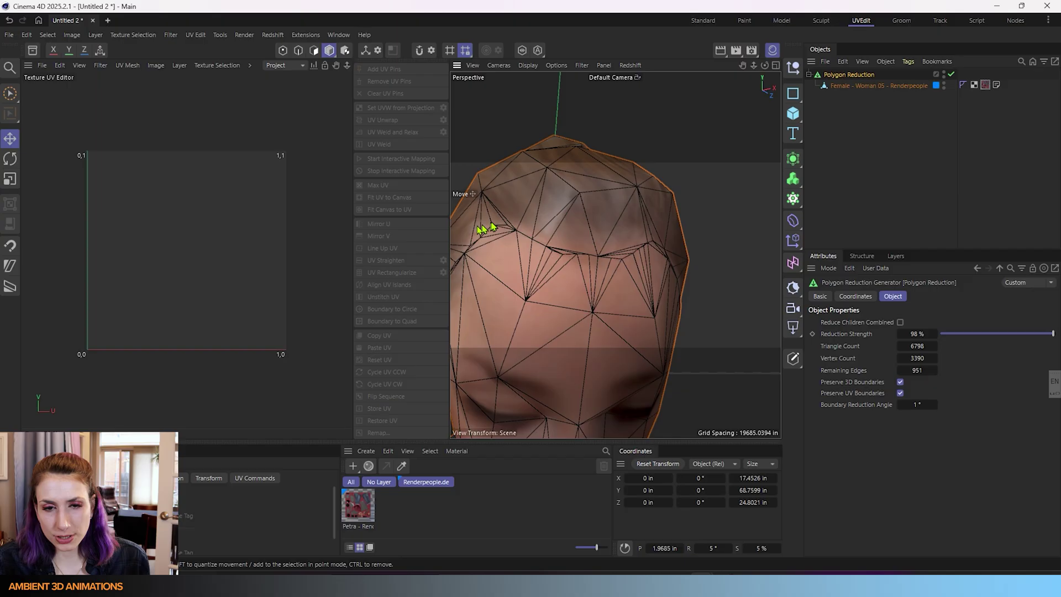
scroll(551, 311, up, 2)
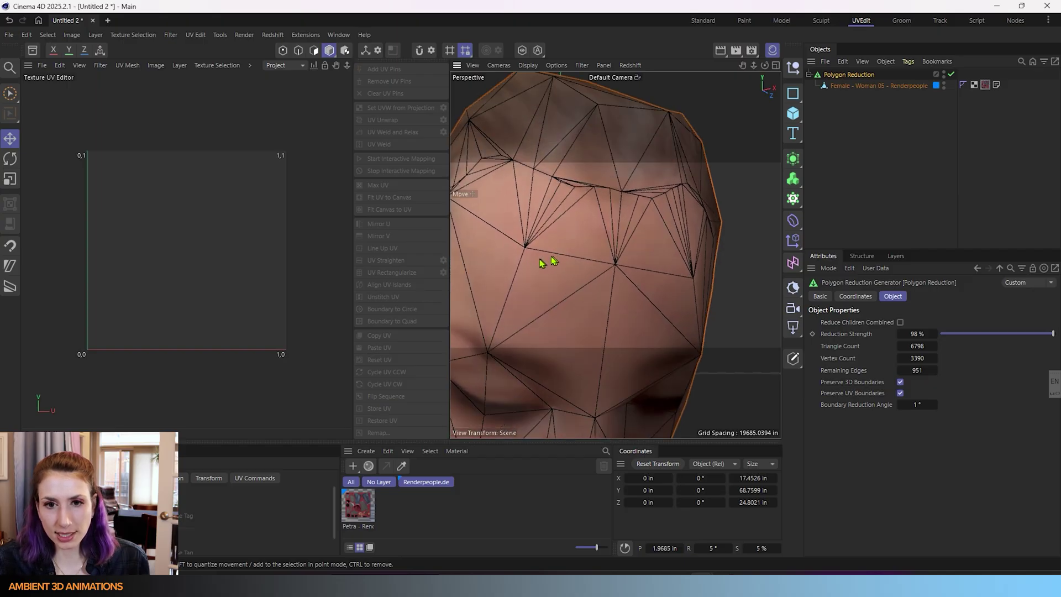
alt+drag(635, 245, 531, 188)
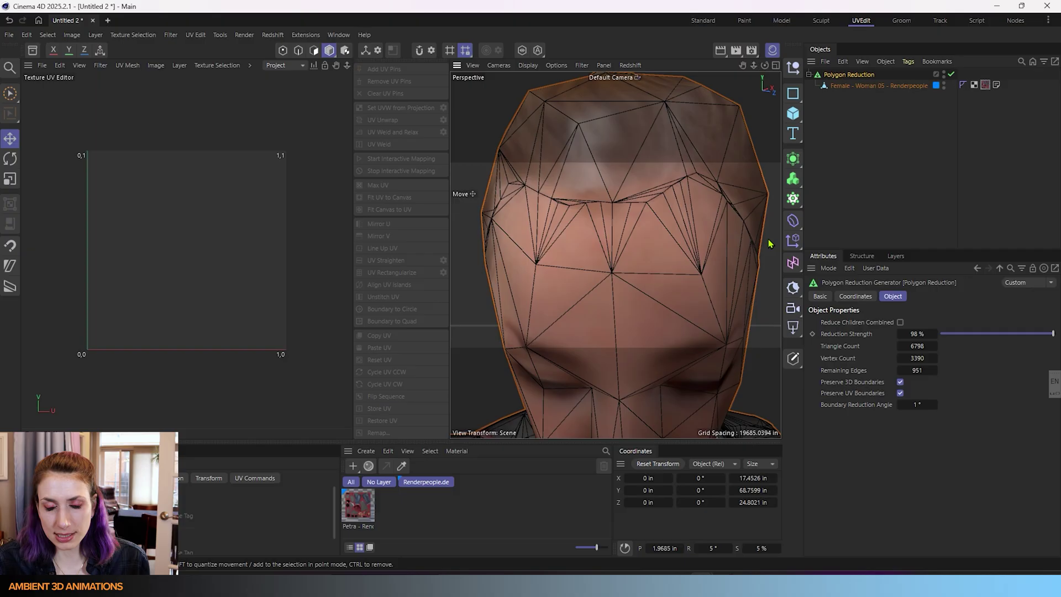
scroll(618, 284, down, 3)
alt+drag(617, 285, 658, 171)
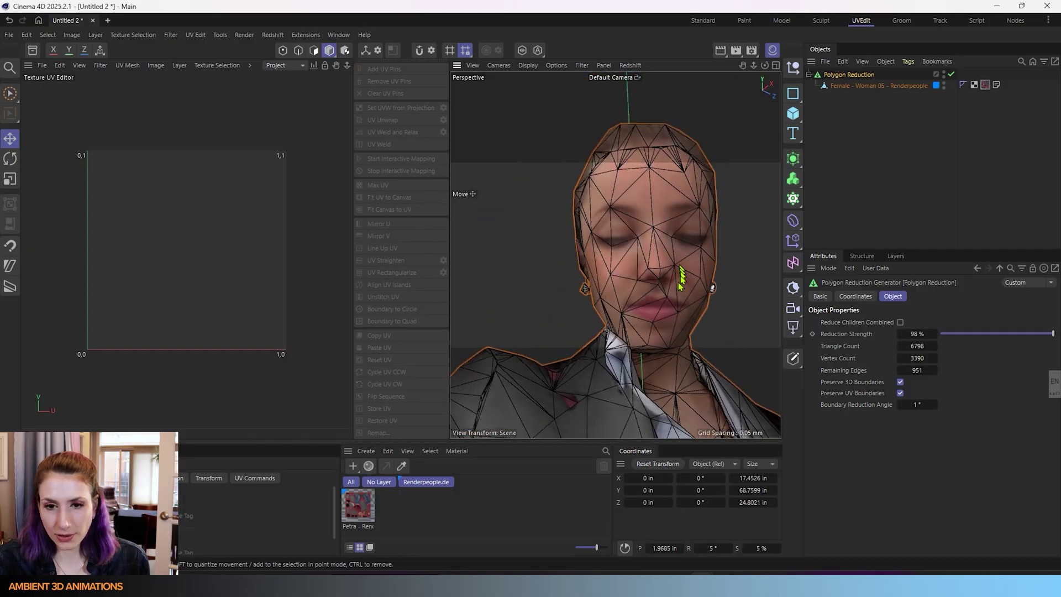
scroll(652, 308, up, 3)
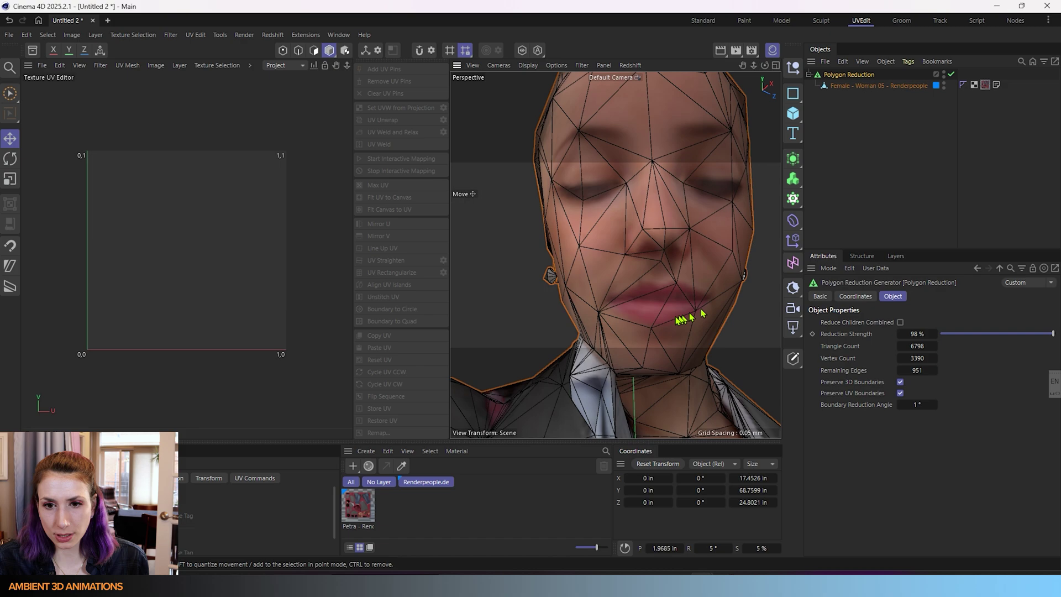
scroll(650, 323, down, 3)
alt+drag(650, 323, 679, 249)
Orbit and zoom down the neck, jacket and bag to inspect the reduced mesh
scroll(678, 249, up, 2)
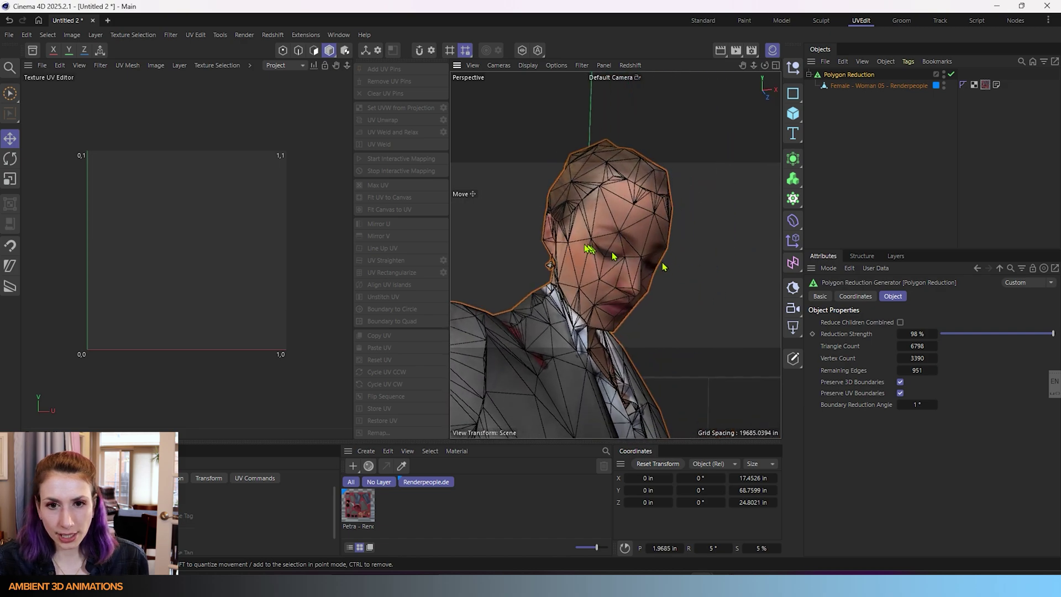
alt+middle_drag(664, 276, 619, 166)
scroll(617, 226, up, 2)
scroll(618, 225, down, 3)
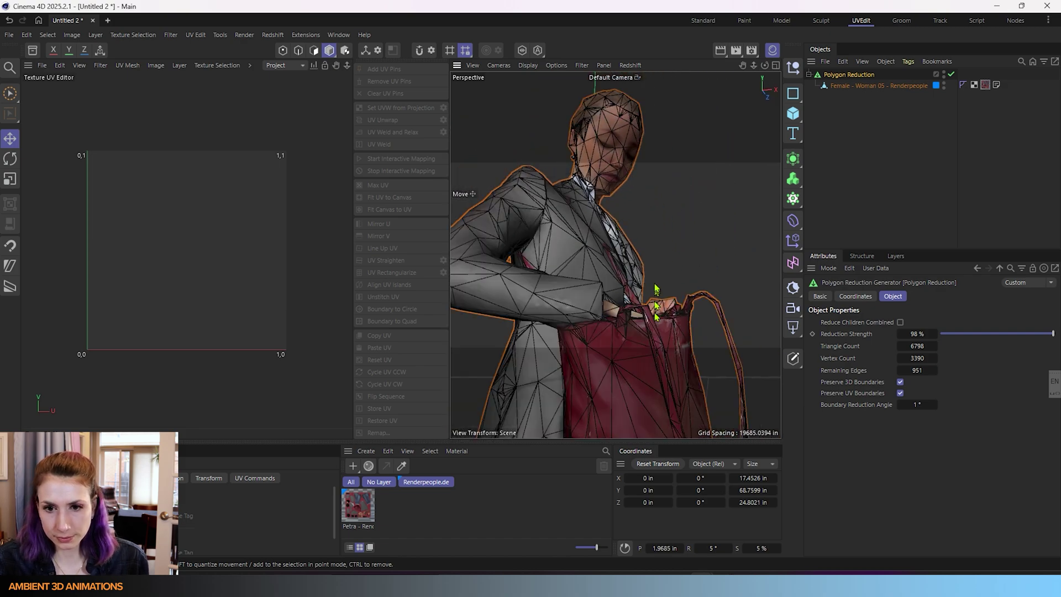
alt+drag(656, 294, 650, 315)
scroll(644, 338, up, 4)
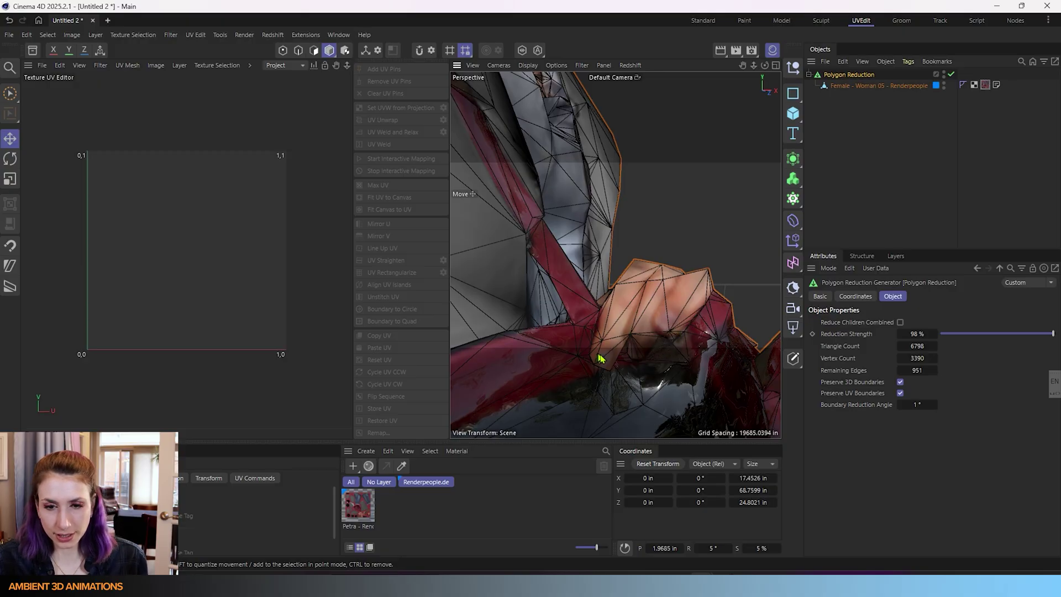
scroll(599, 358, down, 5)
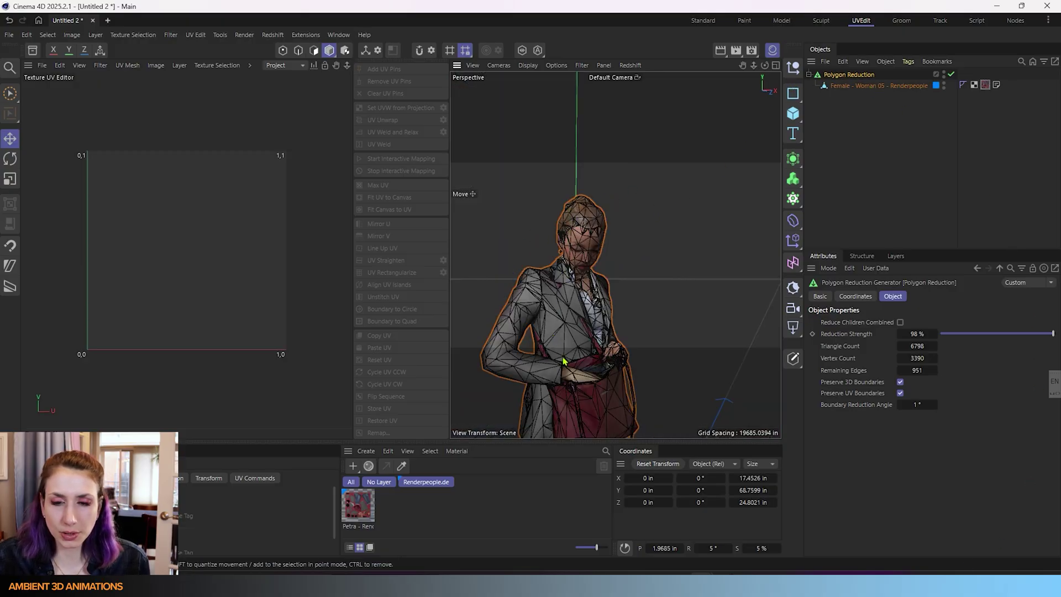
alt+middle_drag(568, 327, 578, 260)
scroll(578, 260, down, 4)
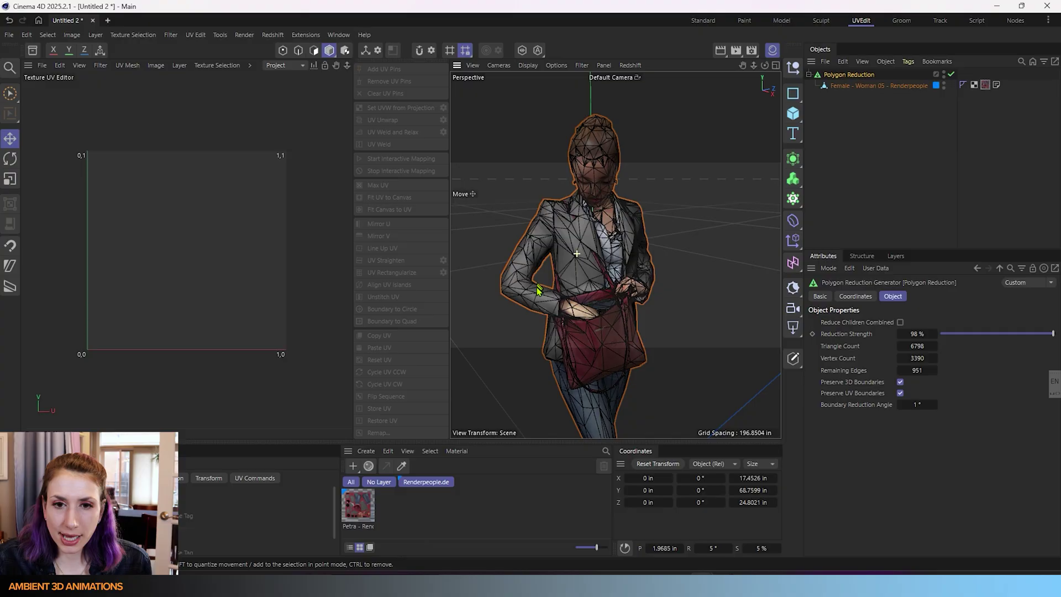
scroll(588, 273, down, 3)
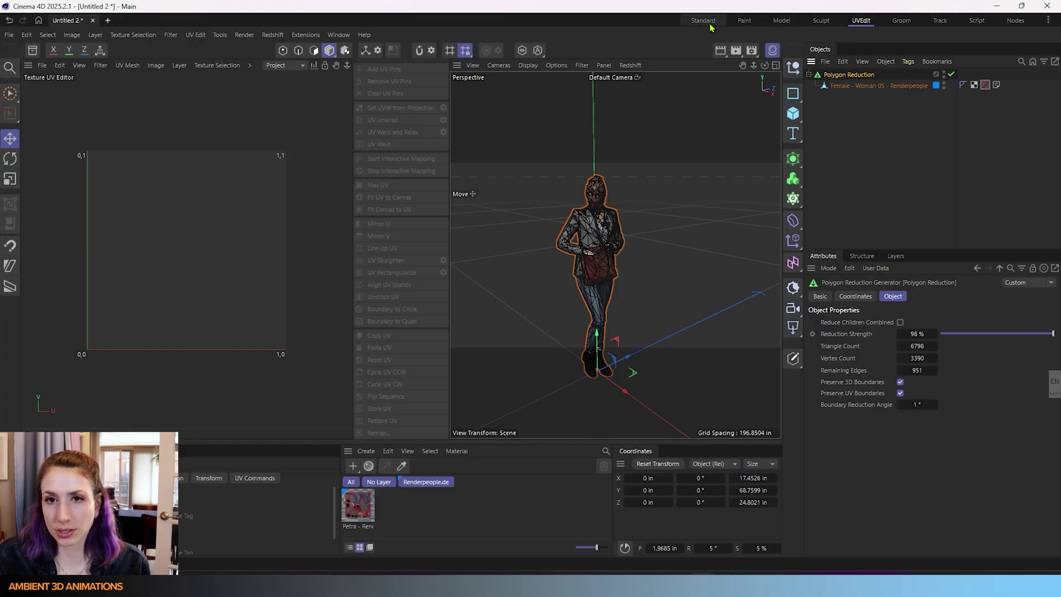
In the Standard layout, add a Sphere and move it to the woman's right and upward
click(711, 25)
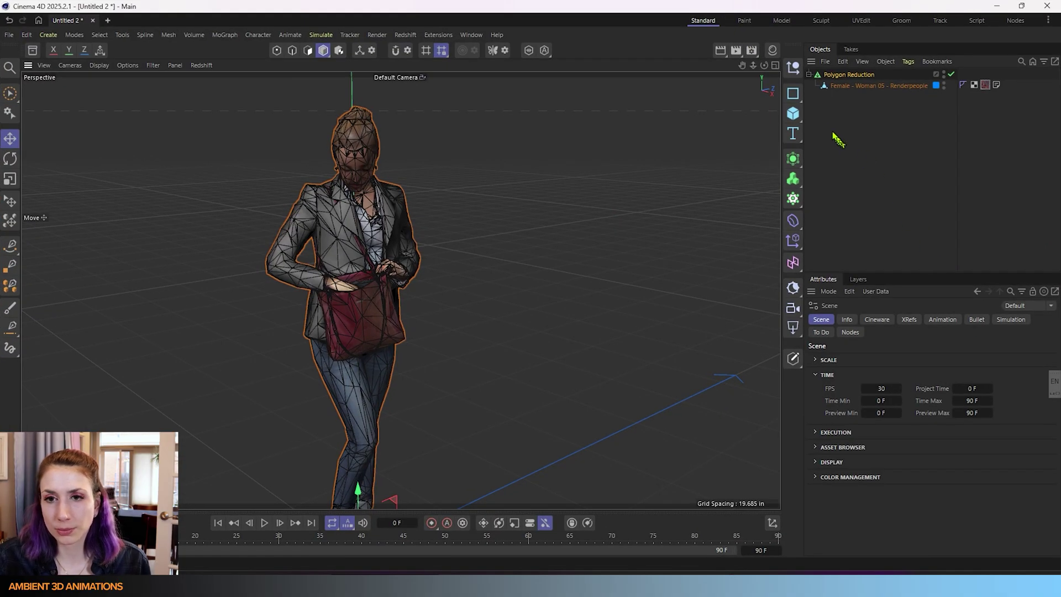
click(794, 115)
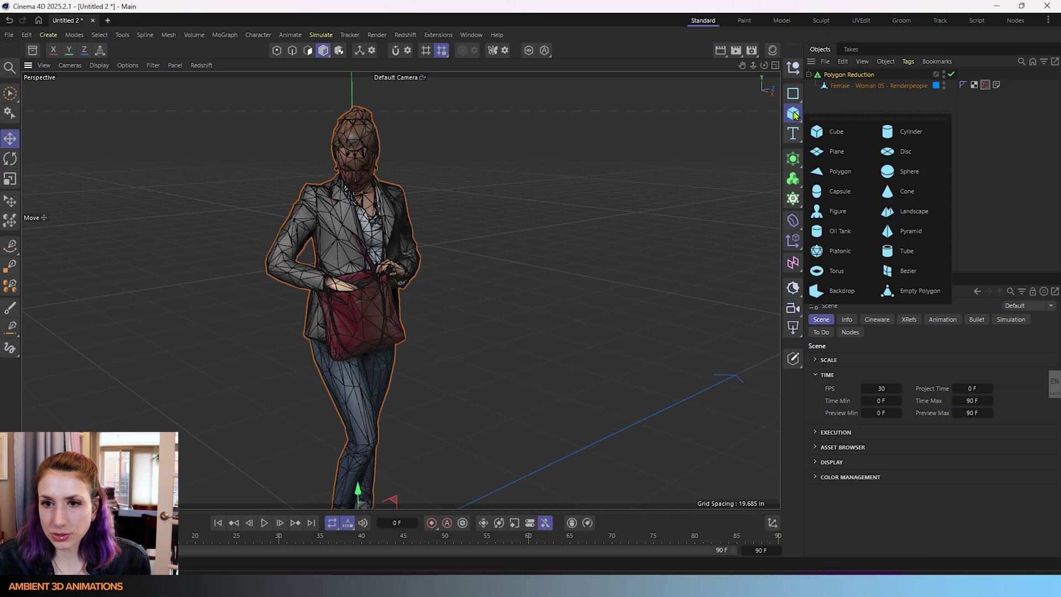
click(911, 172)
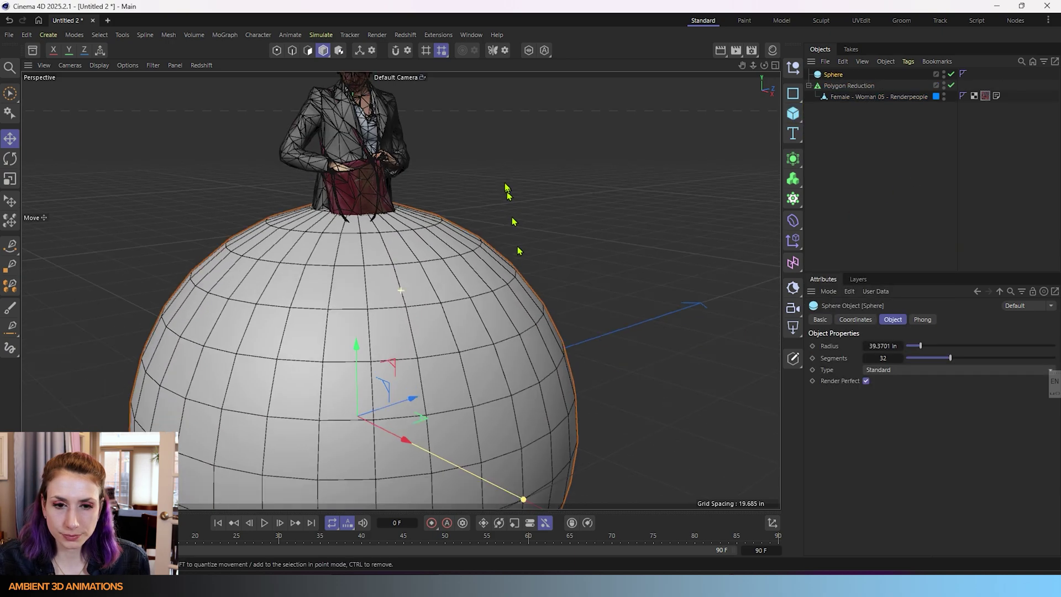
scroll(519, 251, down, 4)
drag(447, 355, 614, 271)
drag(602, 229, 612, 143)
Set the sphere's Type to Hexahedron and make it an editable polygon object
click(919, 370)
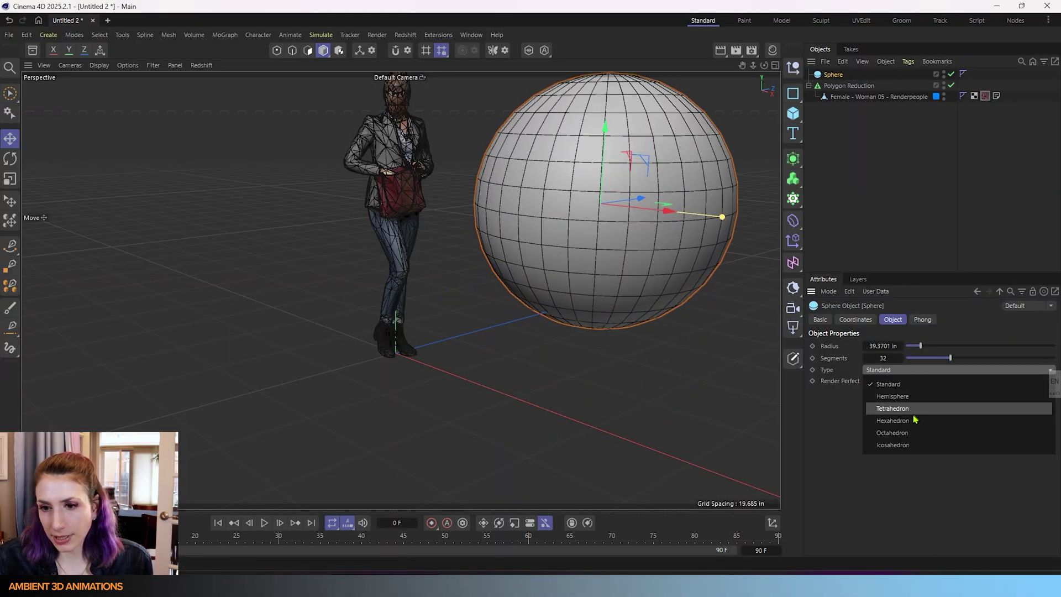
click(892, 420)
alt+drag(536, 219, 527, 315)
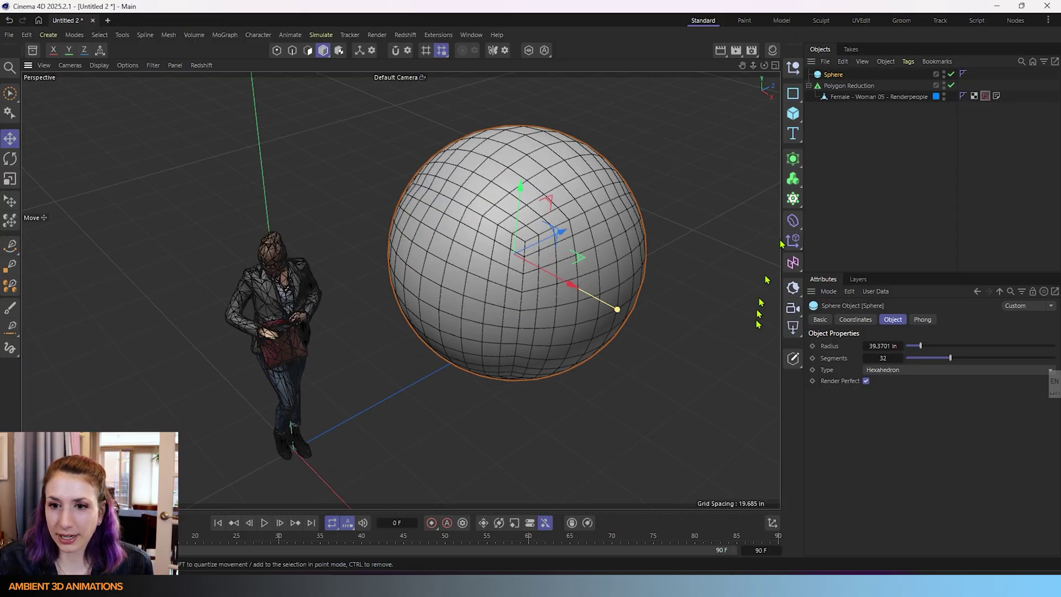
click(793, 363)
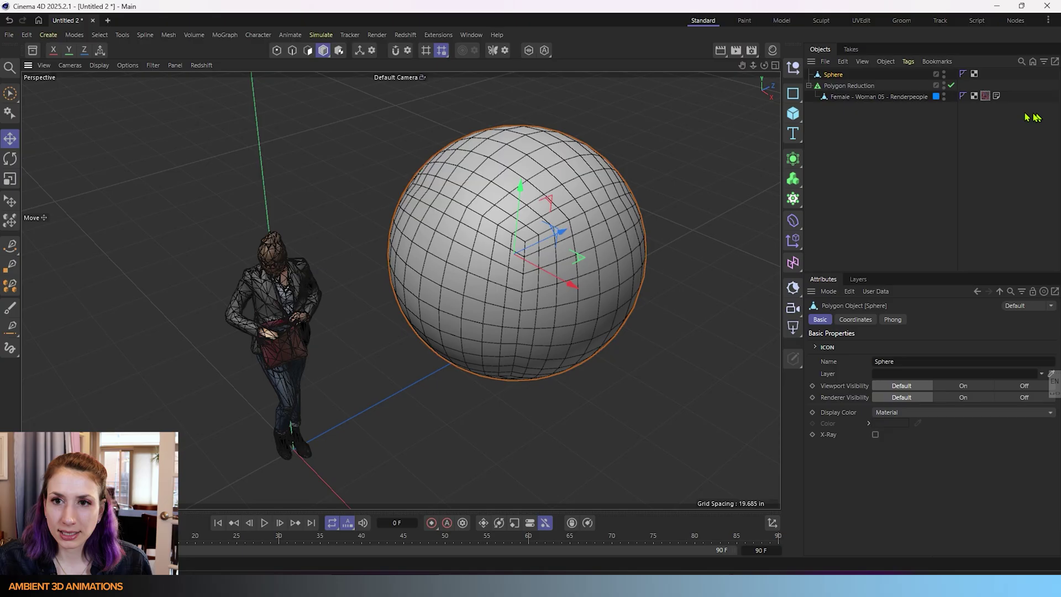
Open a hole in the sphere by deleting a patch of polygons with a size-50 selection brush
click(308, 50)
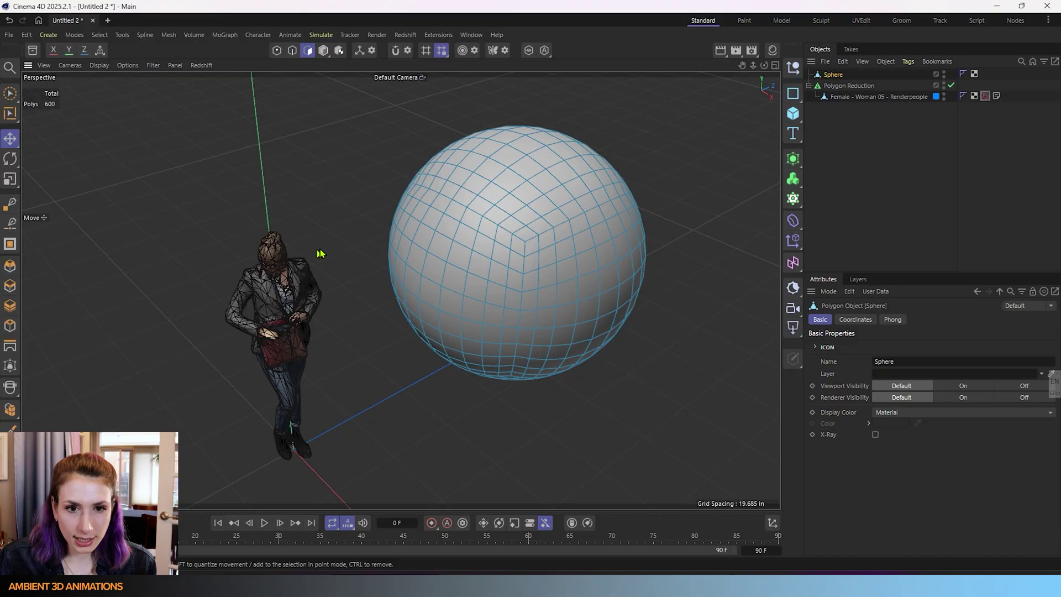
click(9, 94)
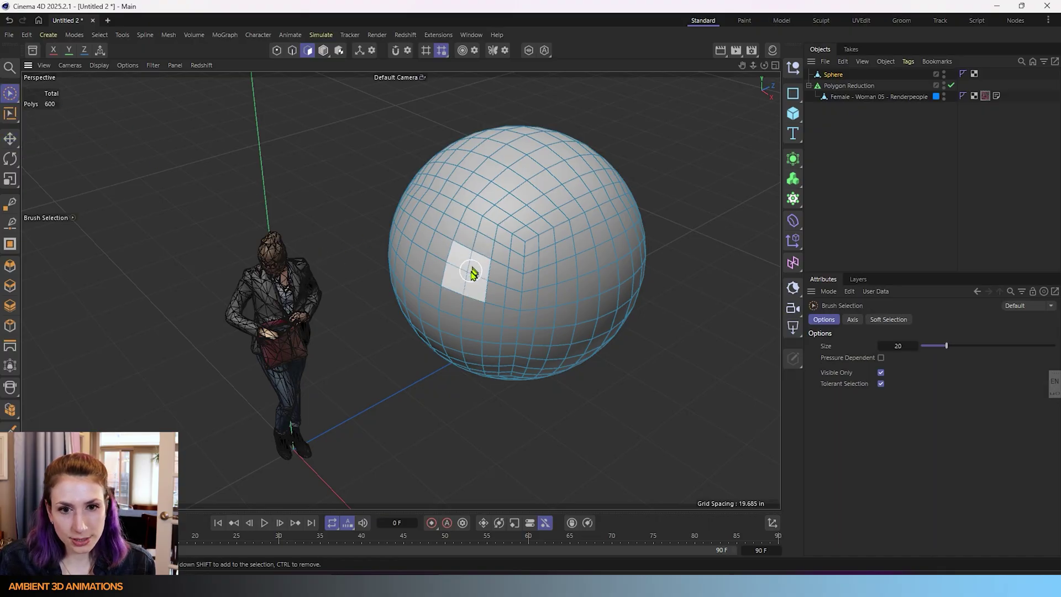
middle_drag(472, 271, 466, 268)
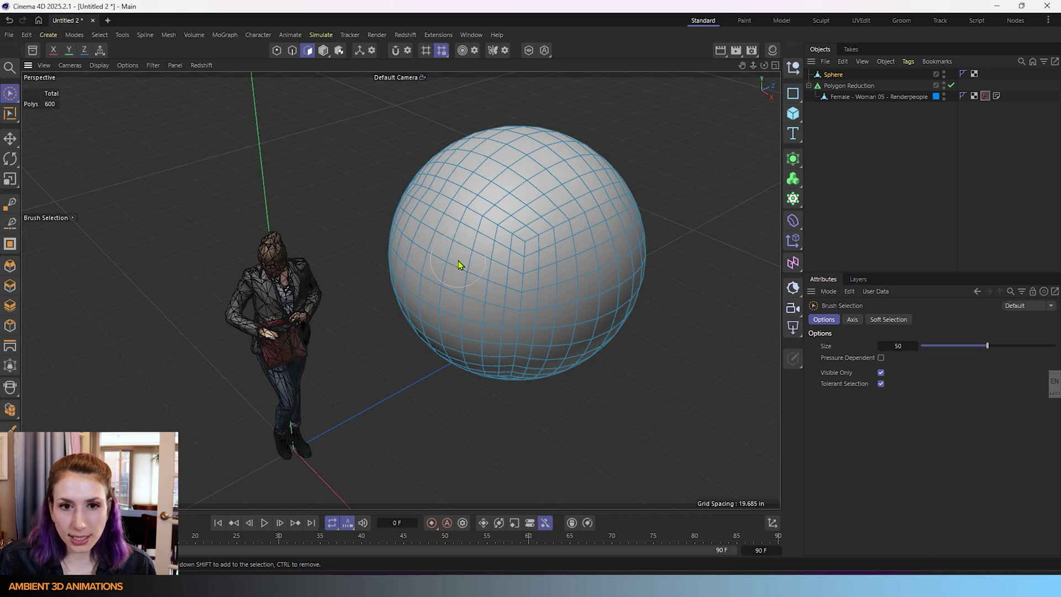
click(459, 264)
key(Delete)
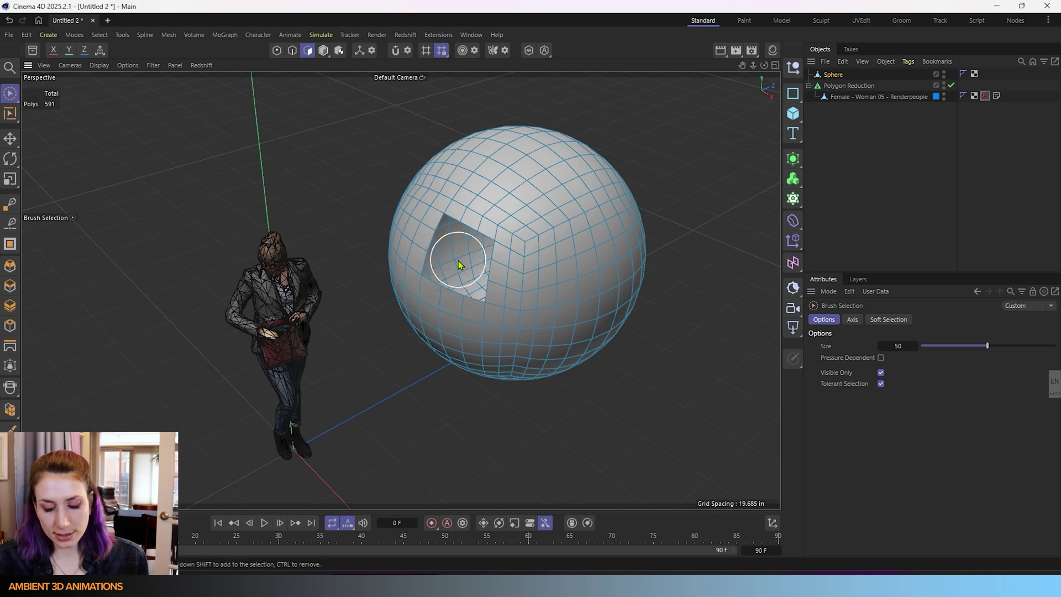
Widen the hole using a smaller brush, then add a second Polygon Reduction generator
middle_drag(459, 265, 472, 324)
click(463, 322)
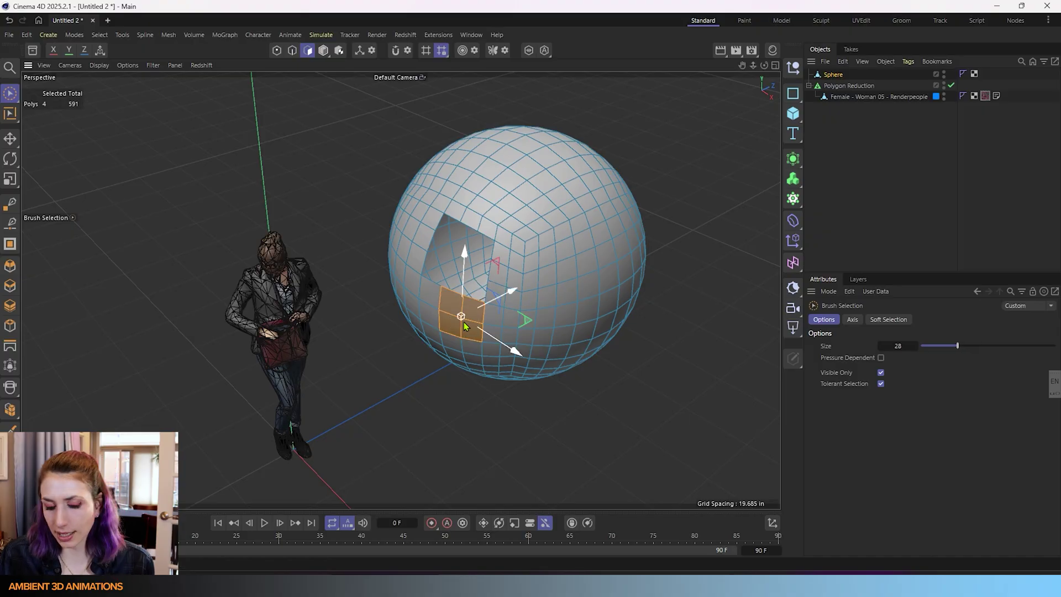
key(Delete)
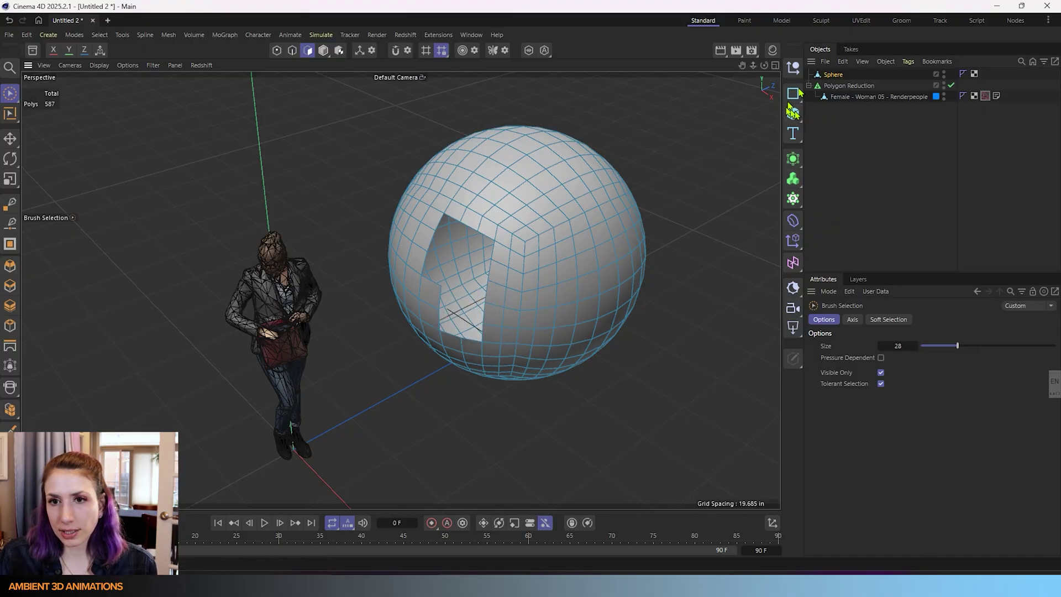
drag(797, 167, 942, 331)
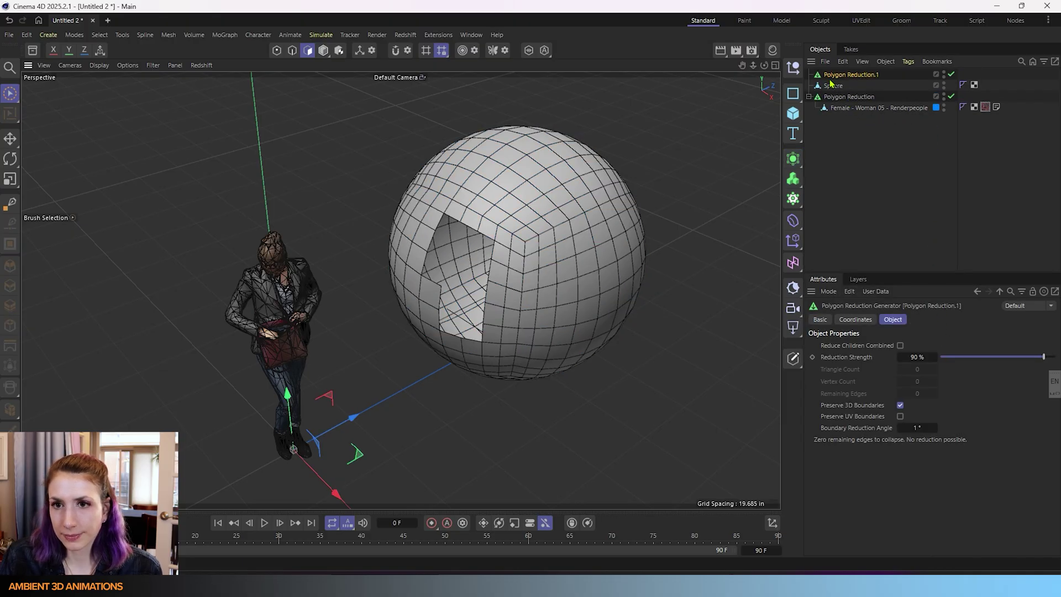
Parent the holed sphere under Polygon Reduction.1, turn the hole toward the camera, and toggle Preserve 3D Boundaries
drag(831, 83, 861, 80)
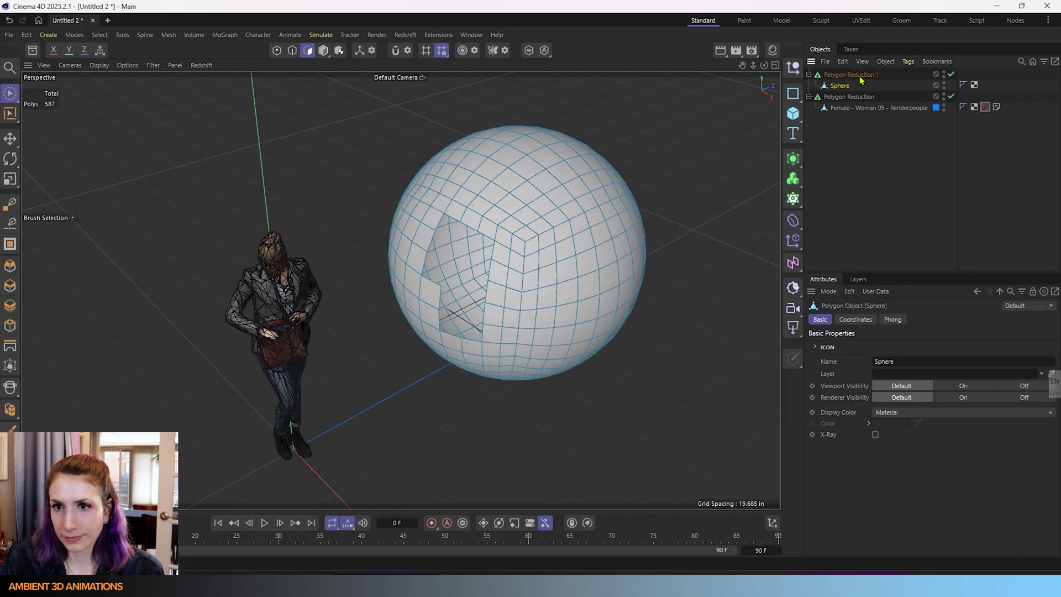
click(861, 76)
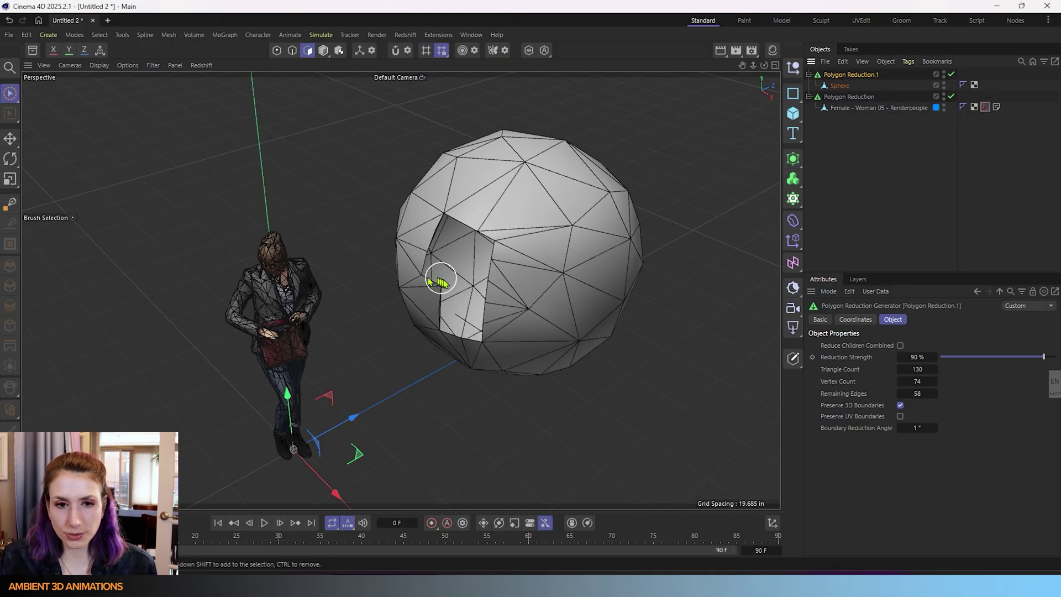
alt+drag(439, 279, 509, 333)
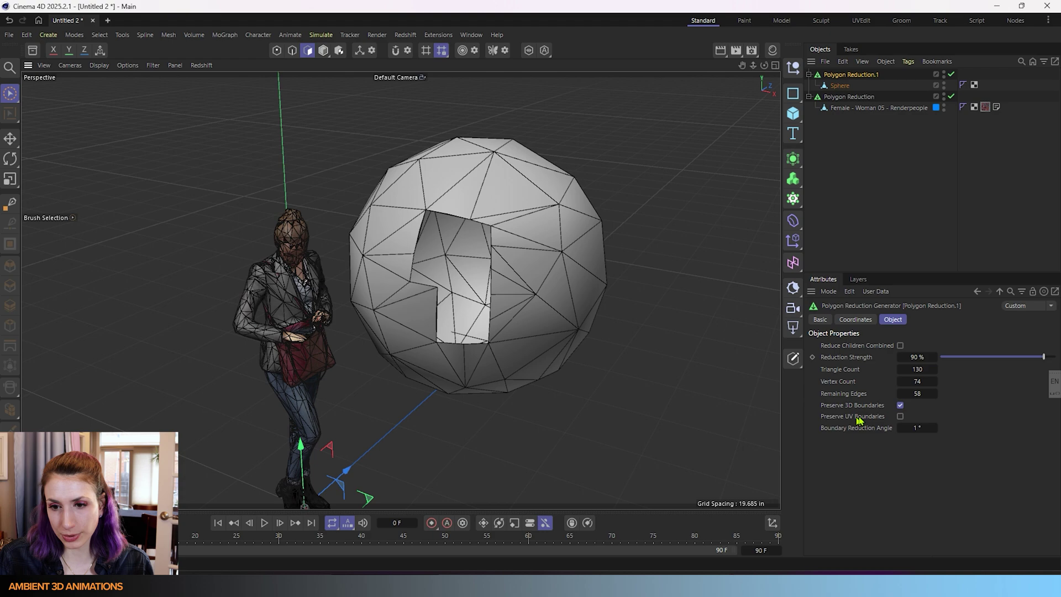
click(901, 406)
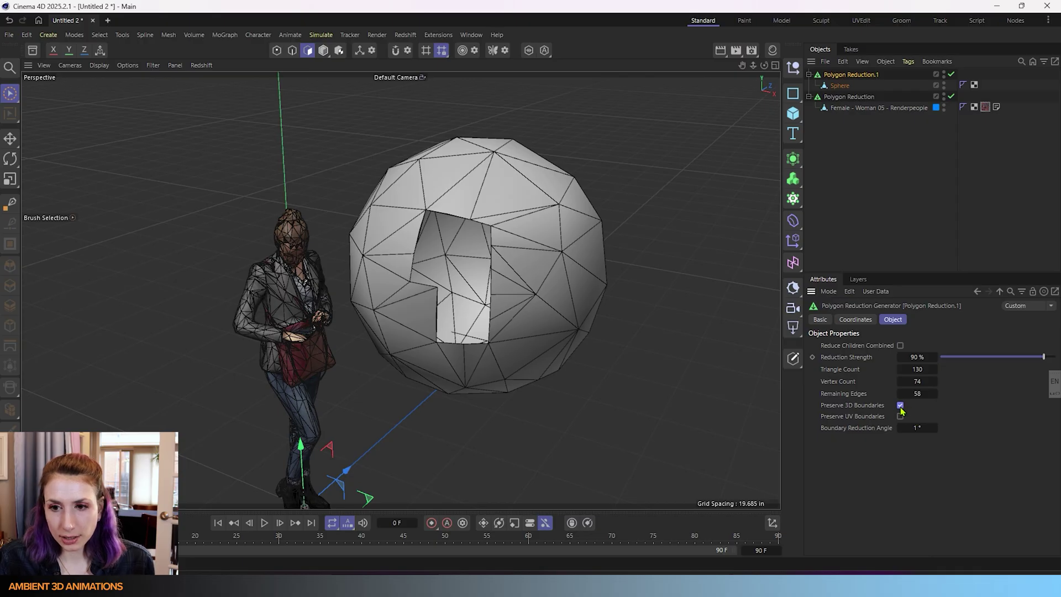
click(950, 76)
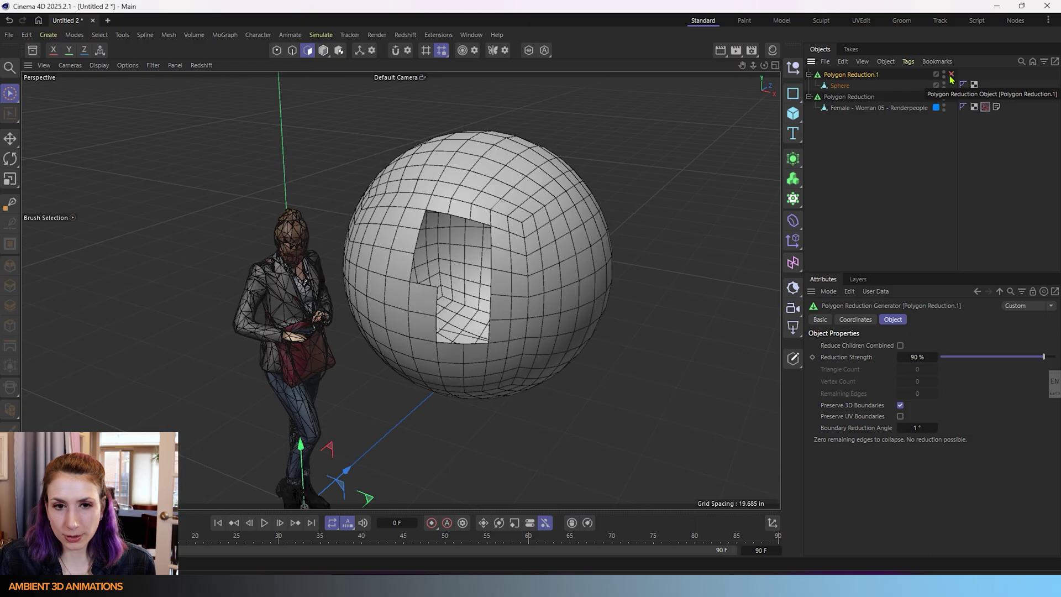
scroll(393, 293, up, 5)
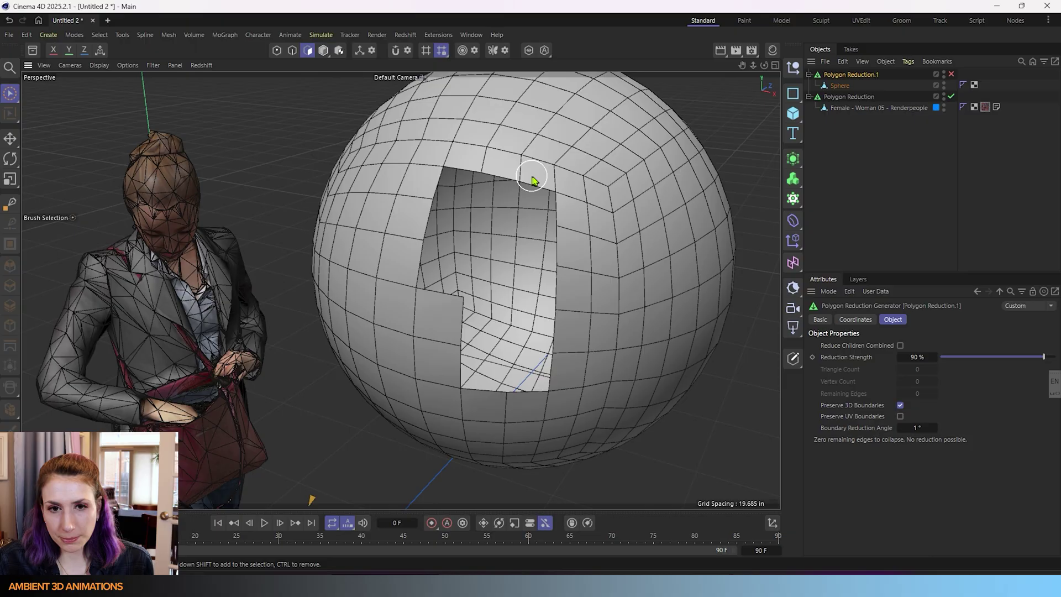
scroll(486, 150, up, 1)
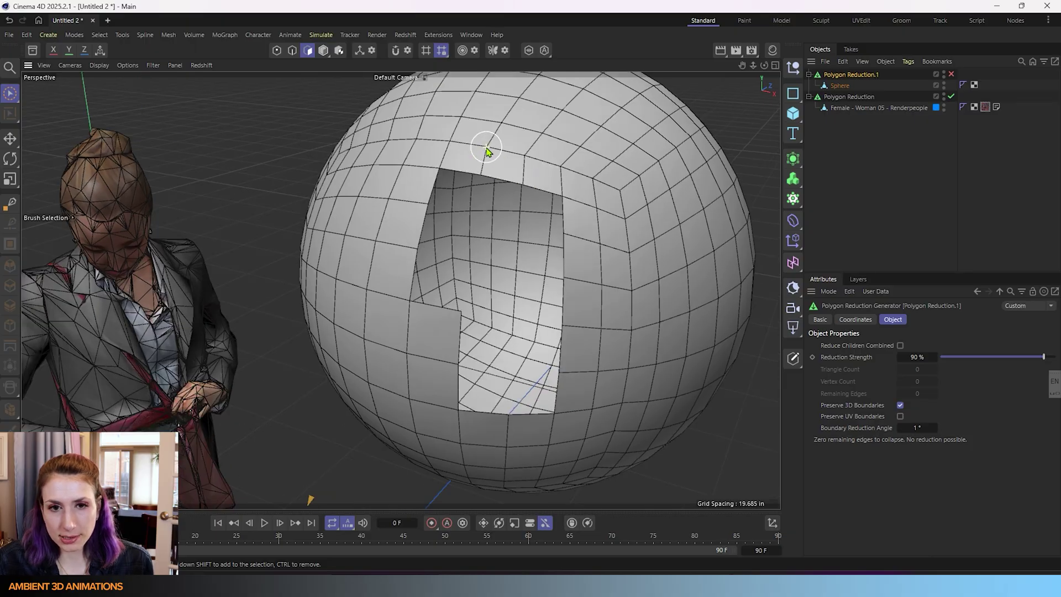
scroll(487, 150, up, 3)
mouse_move(486, 160)
alt+mouse_down()
mouse_move(591, 154)
mouse_move(587, 131)
mouse_move(577, 161)
alt+mouse_up()
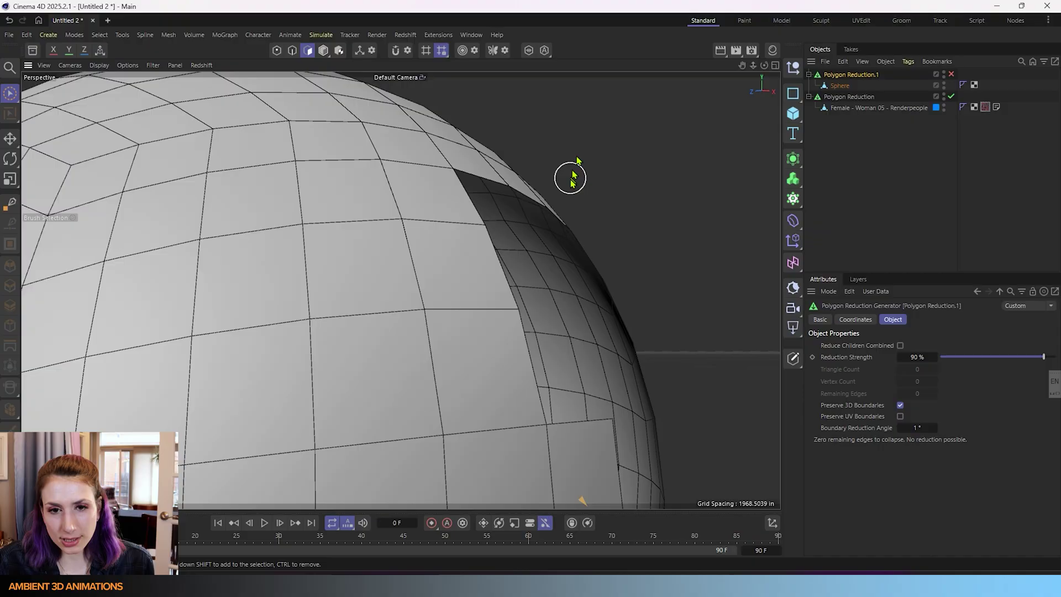
mouse_move(536, 197)
alt+mouse_down()
mouse_move(497, 206)
mouse_move(470, 257)
mouse_move(424, 304)
mouse_move(489, 274)
alt+mouse_up()
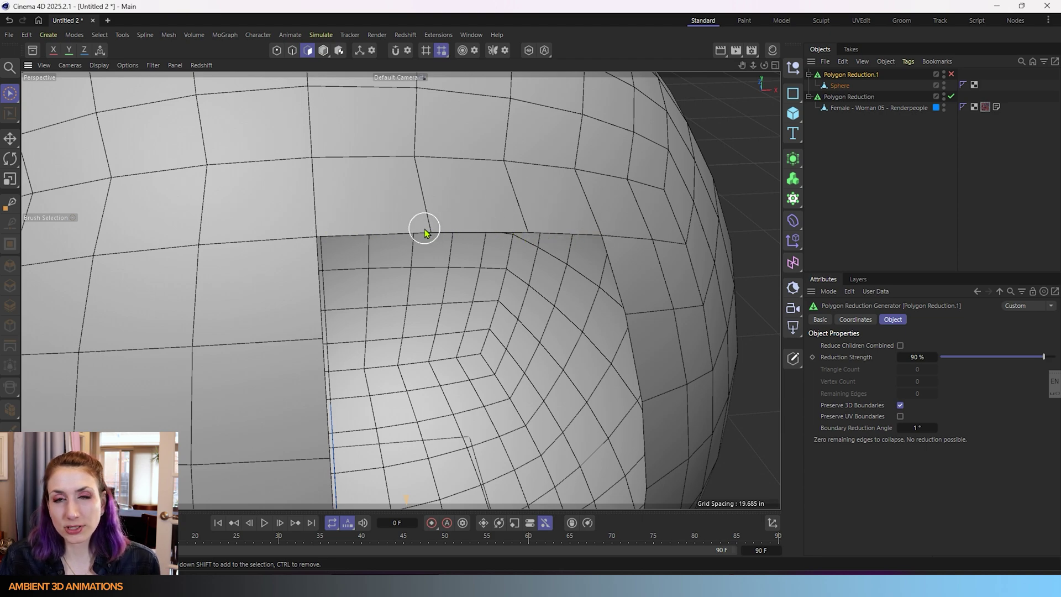
scroll(476, 229, down, 5)
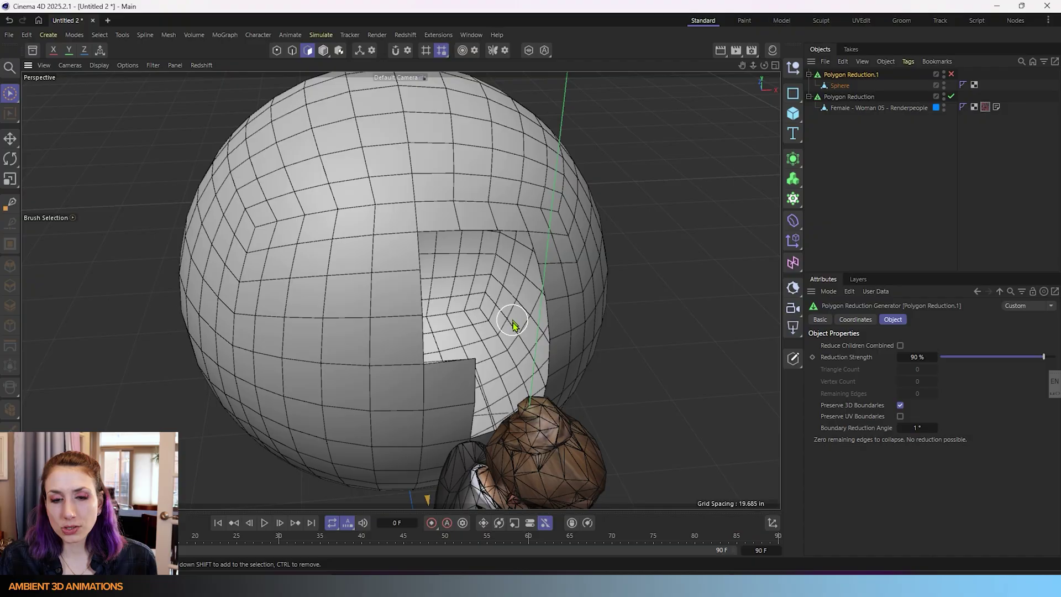
alt+drag(480, 252, 451, 322)
alt+middle_drag(332, 227, 402, 277)
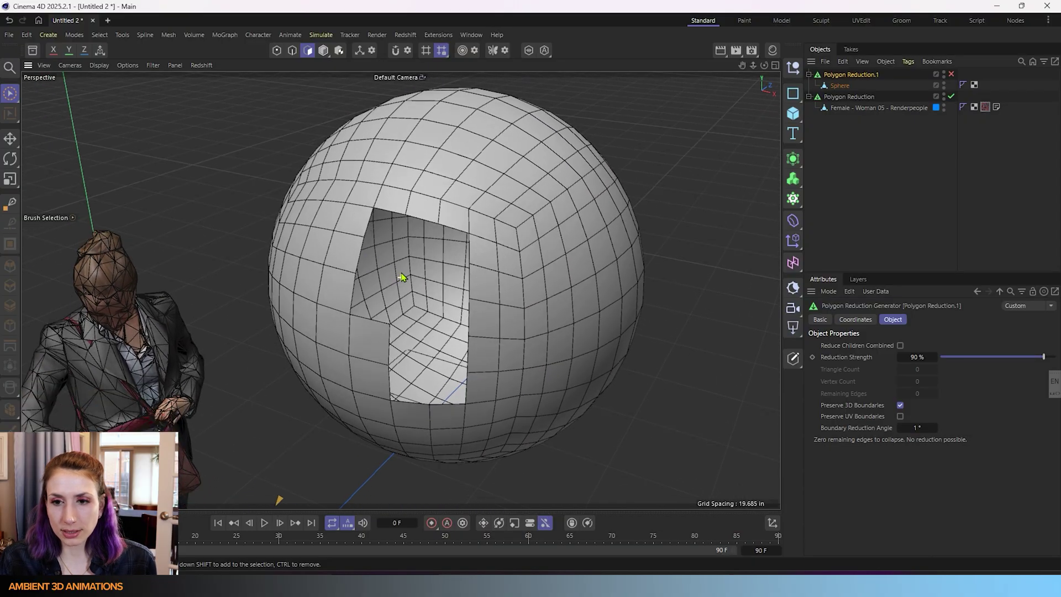
Re-enable Polygon Reduction.1, drop the Boundary Reduction Angle to 0°, then set it to 1°
click(951, 75)
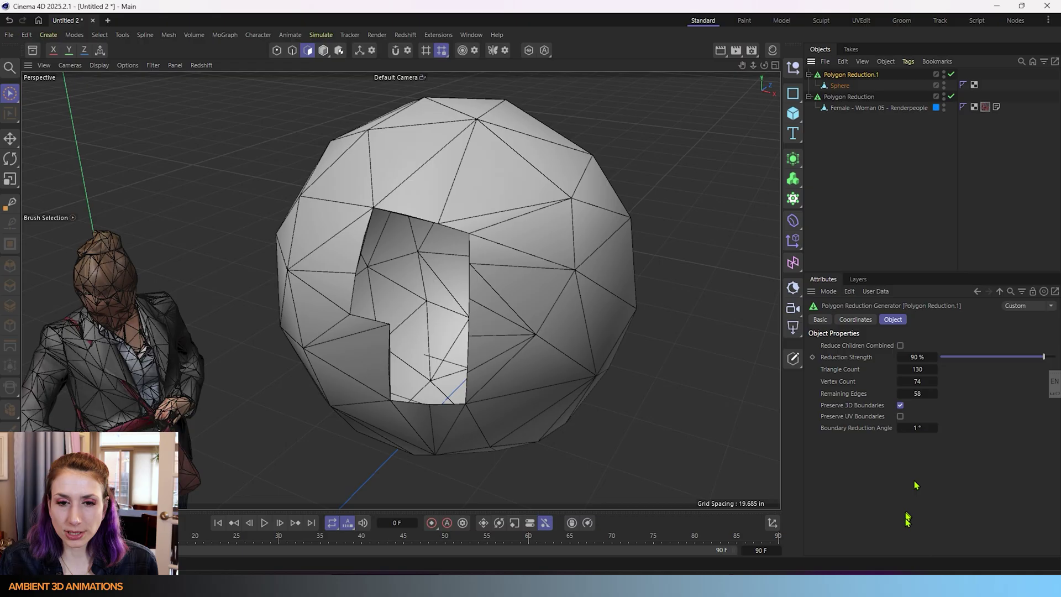
click(935, 429)
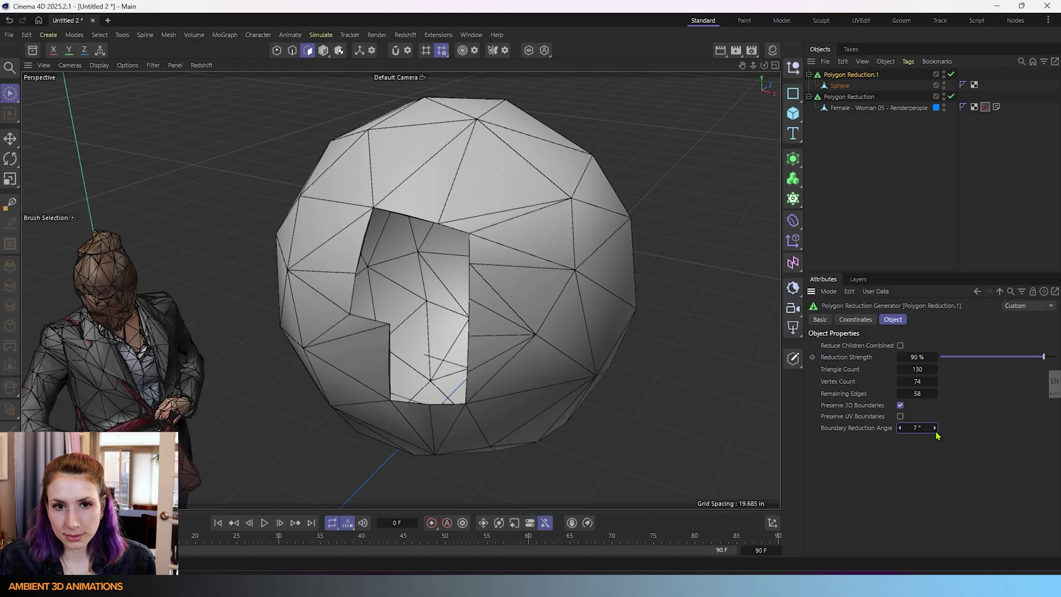
mouse_move(935, 429)
mouse_down()
mouse_move(906, 427)
mouse_move(917, 428)
mouse_up()
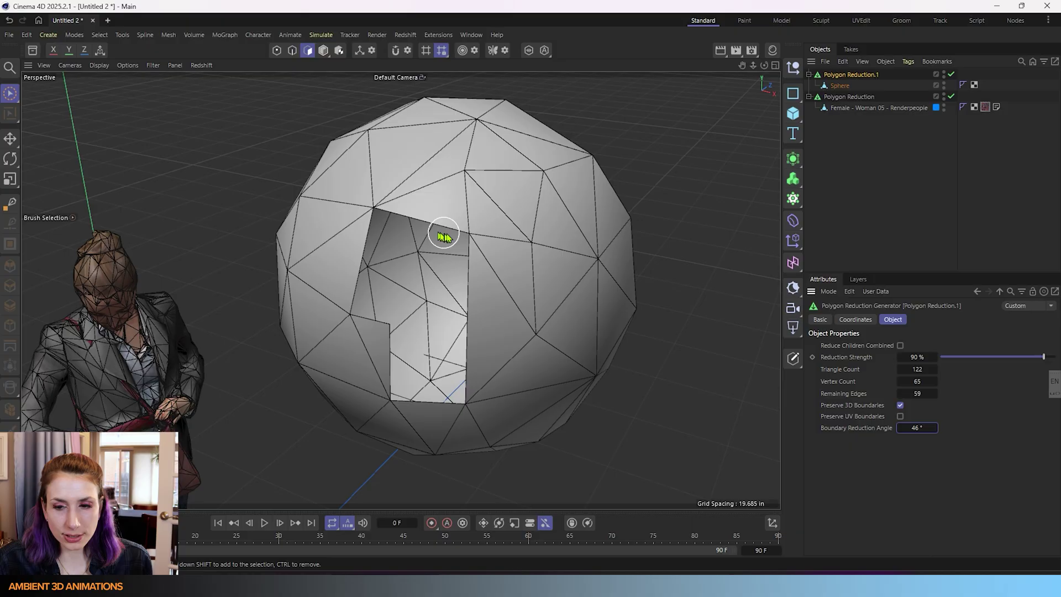
drag(919, 428, 884, 428)
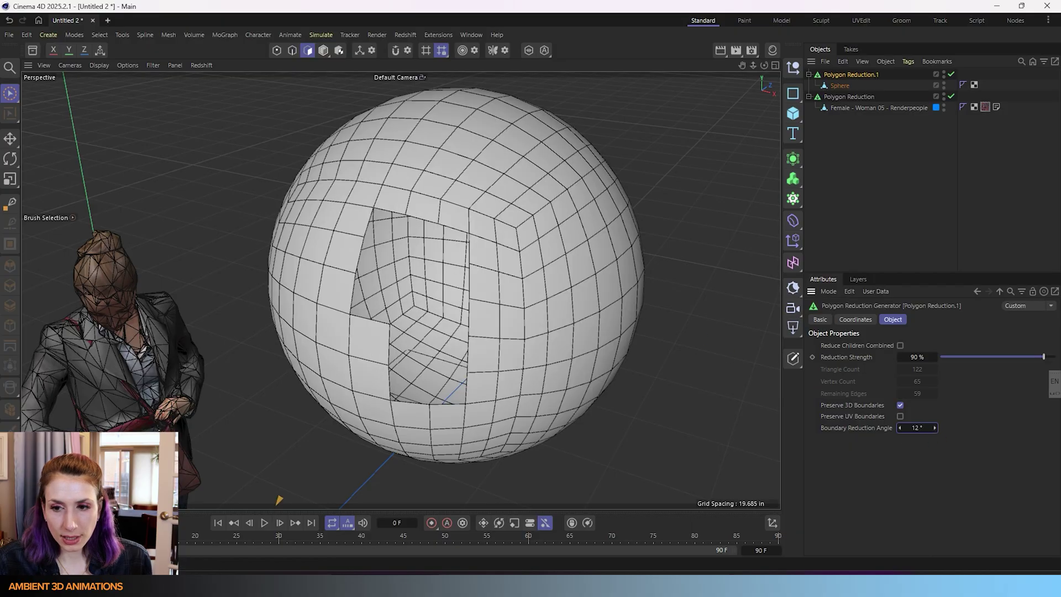
right_click(901, 433)
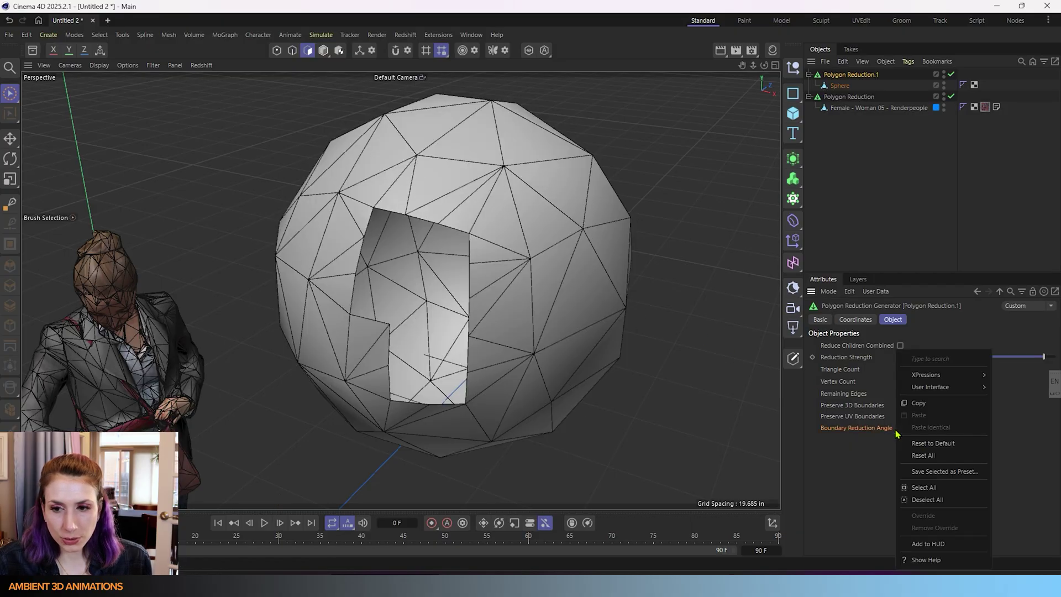
click(850, 444)
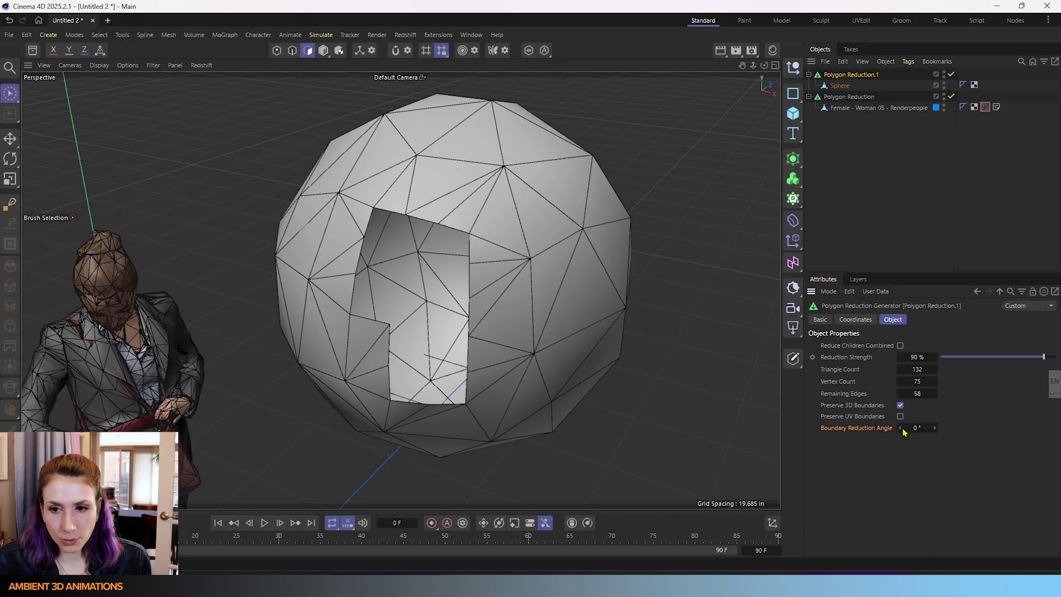
drag(897, 429, 900, 429)
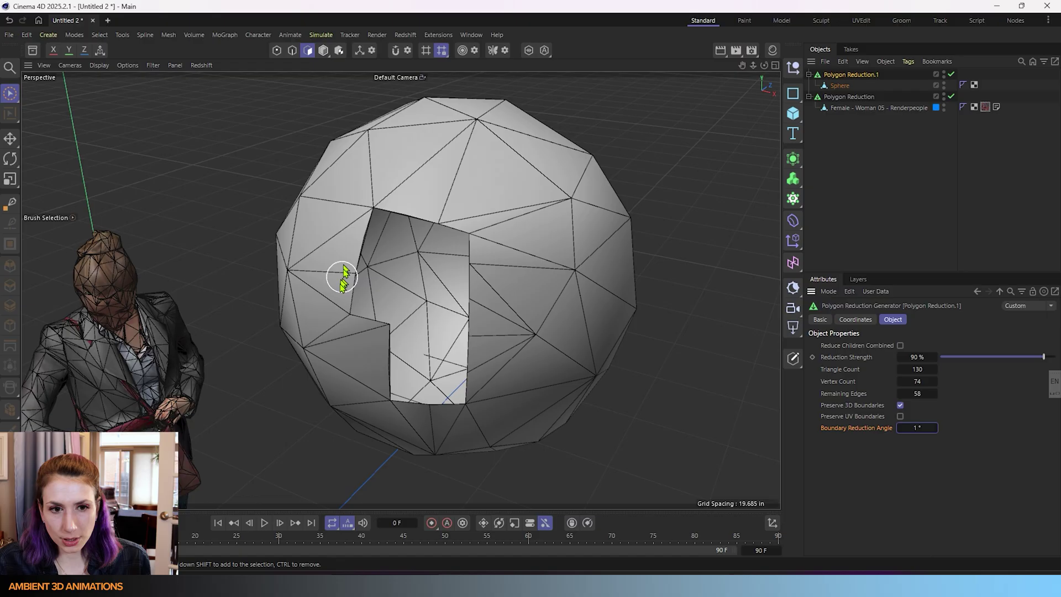
Try Boundary Reduction Angles of 24°, 56°, 156°, 80° and 55°, then settle back on 1°
drag(913, 428, 917, 428)
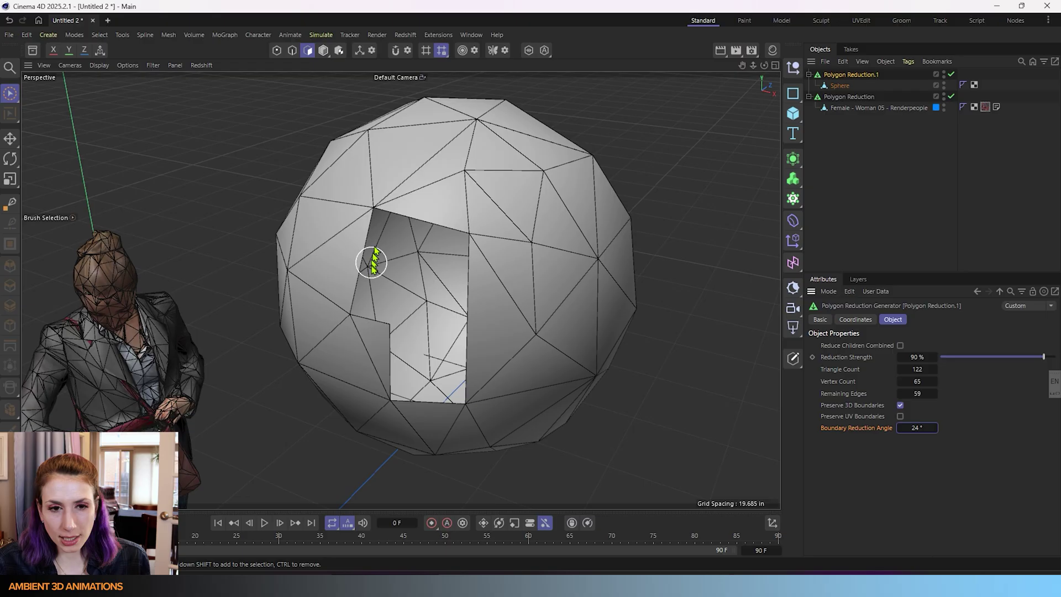
drag(925, 428, 939, 428)
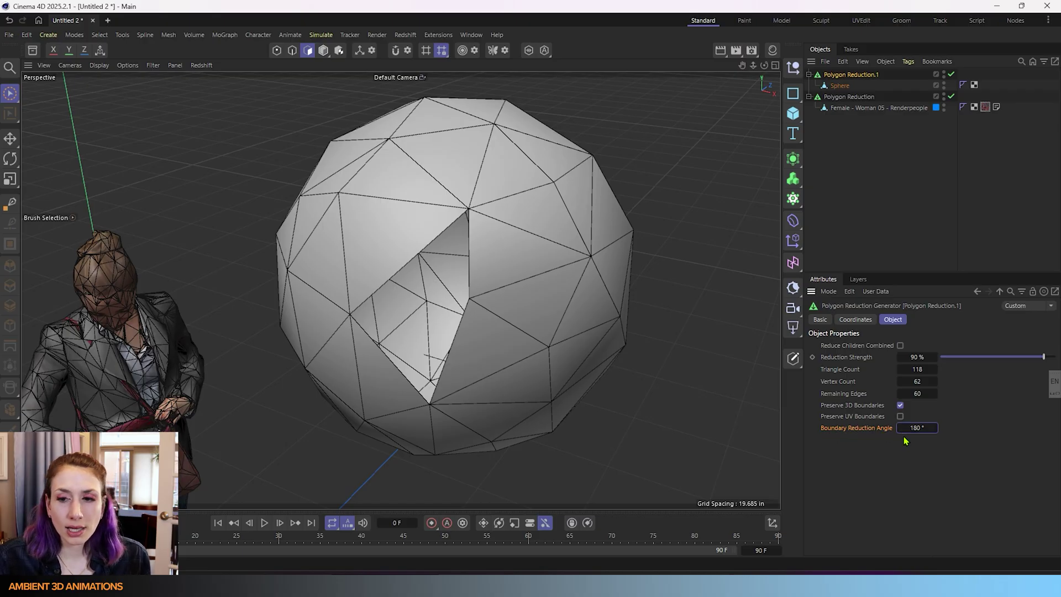
text(156)
key(Return)
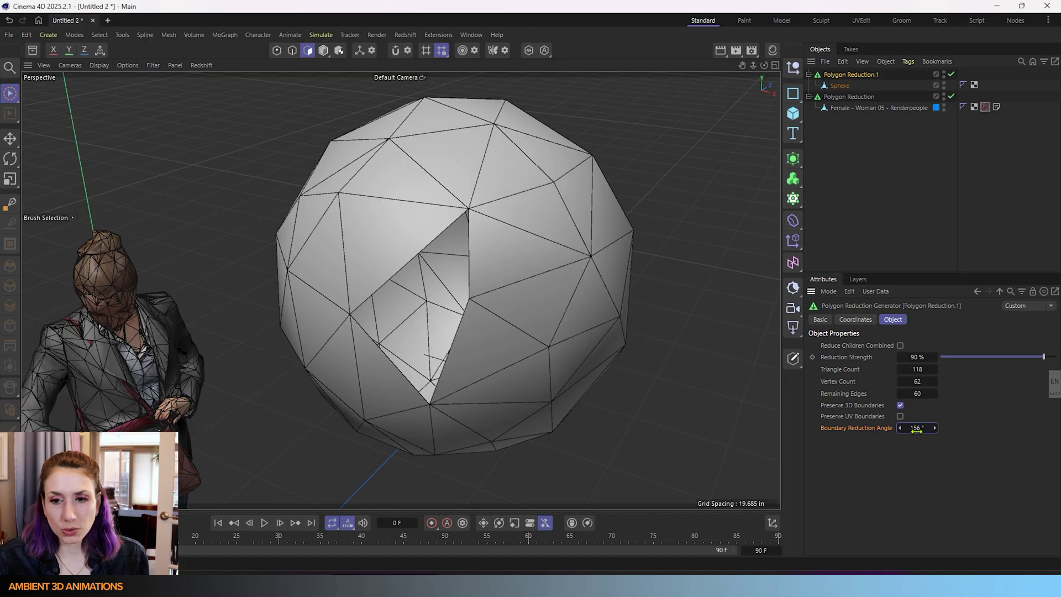
text(80)
key(Return)
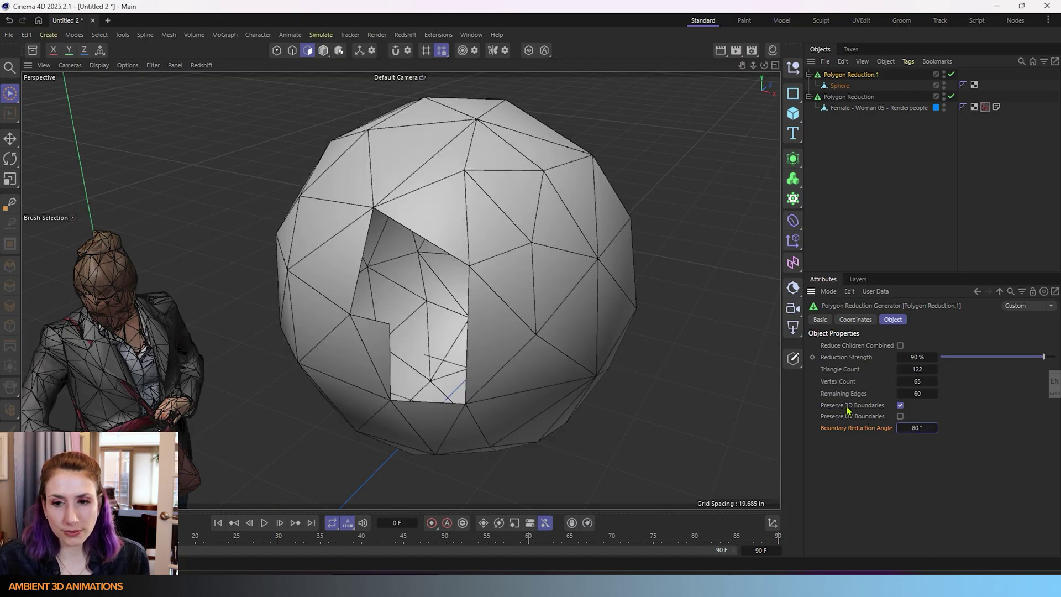
mouse_move(918, 427)
mouse_down()
mouse_move(900, 428)
mouse_move(902, 437)
mouse_up()
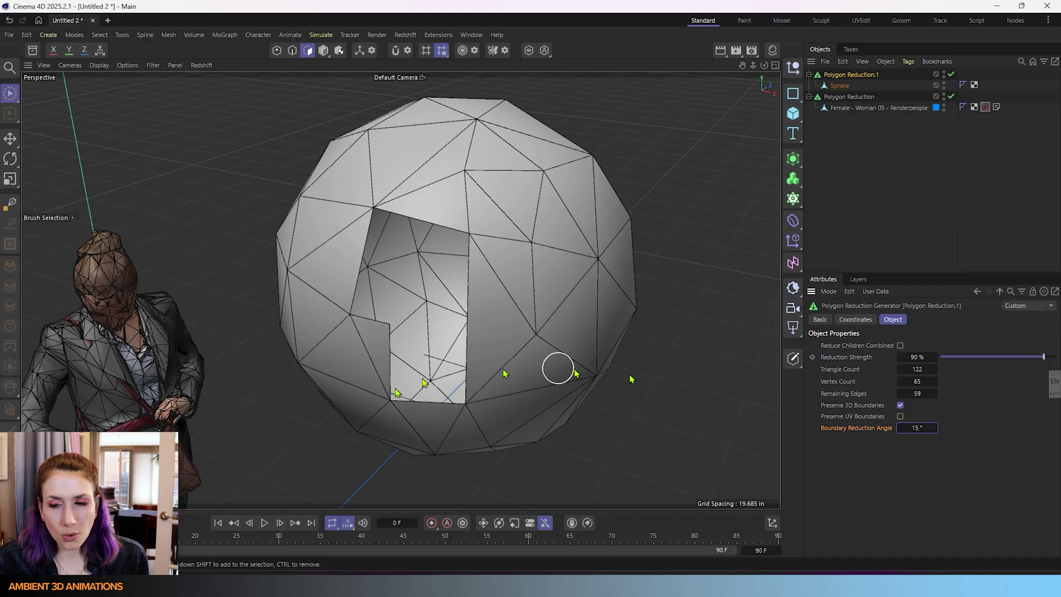
drag(919, 428, 911, 427)
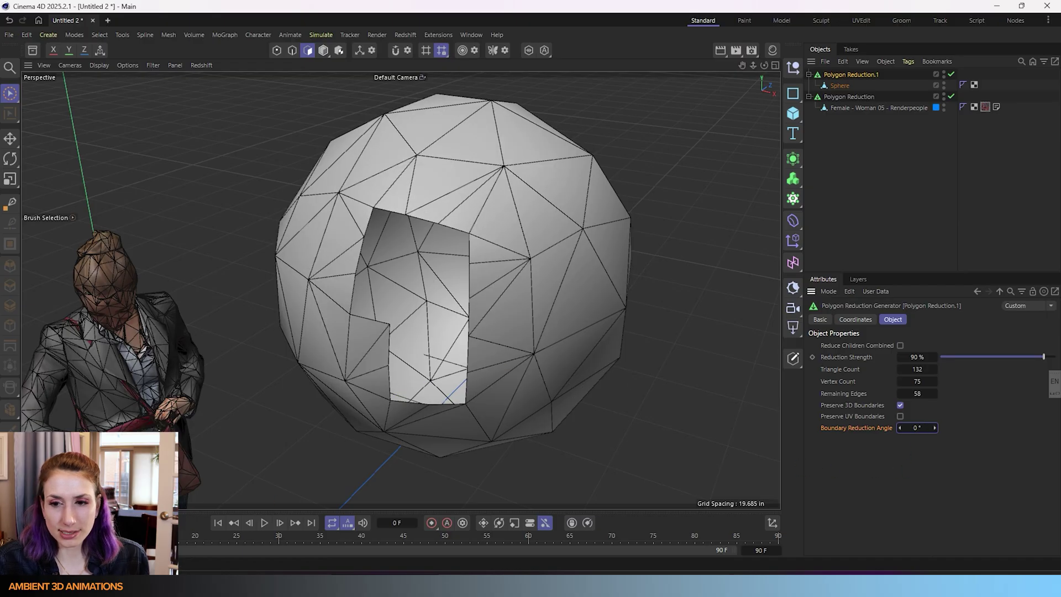
click(935, 428)
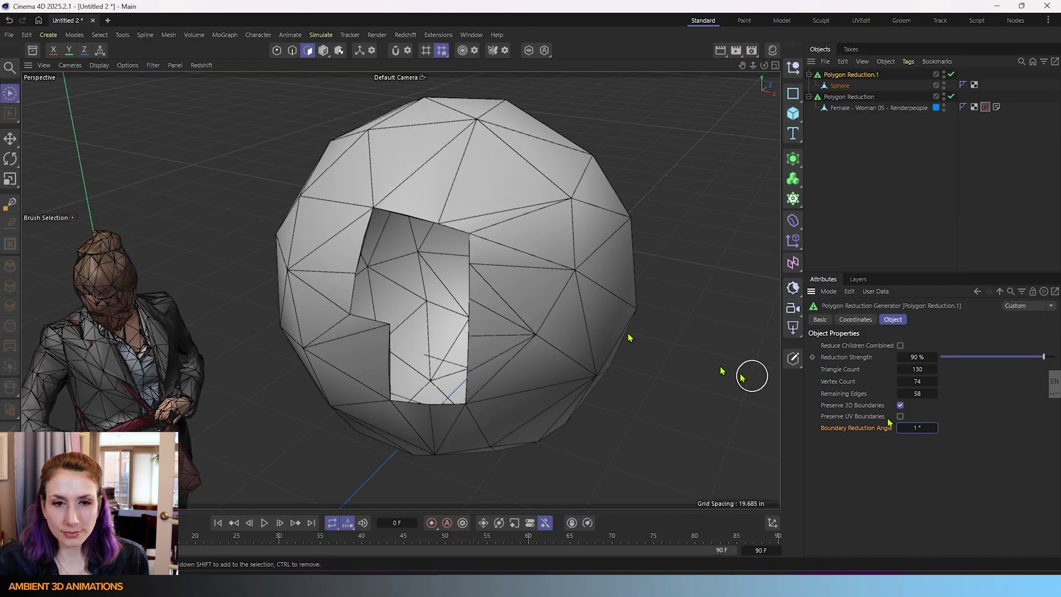
scroll(407, 237, down, 3)
alt+drag(437, 351, 418, 316)
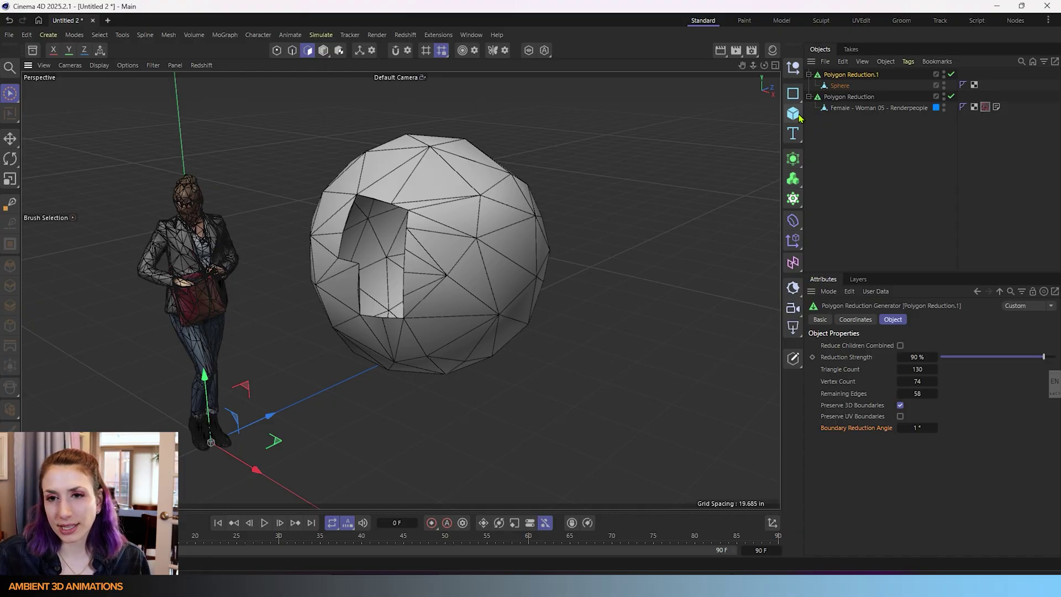
Duplicate the holed sphere and slide the copy along X beside the original
click(837, 87)
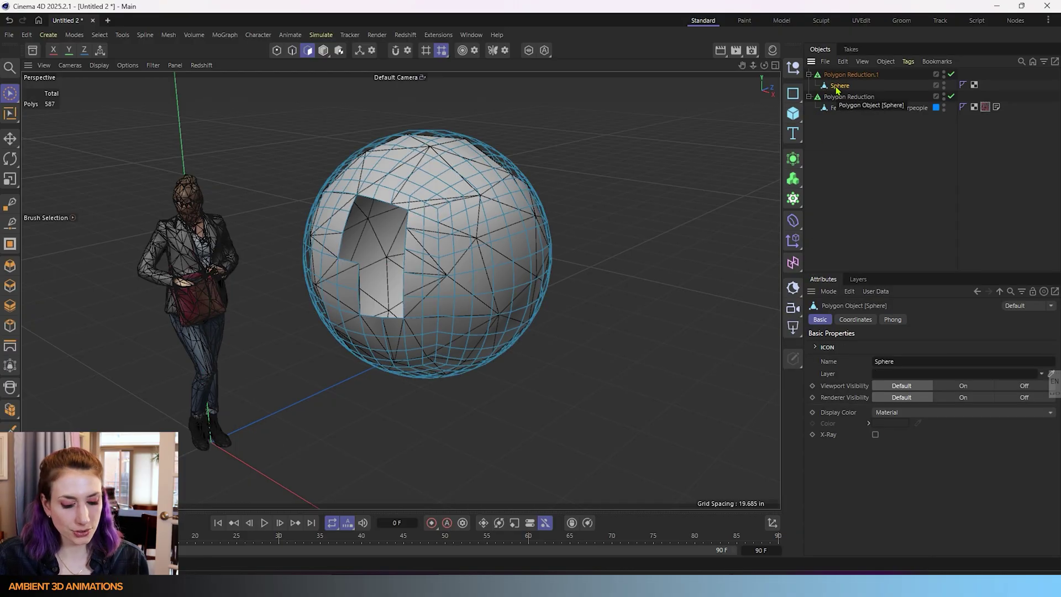
key(ctrl+c)
key(ctrl+v)
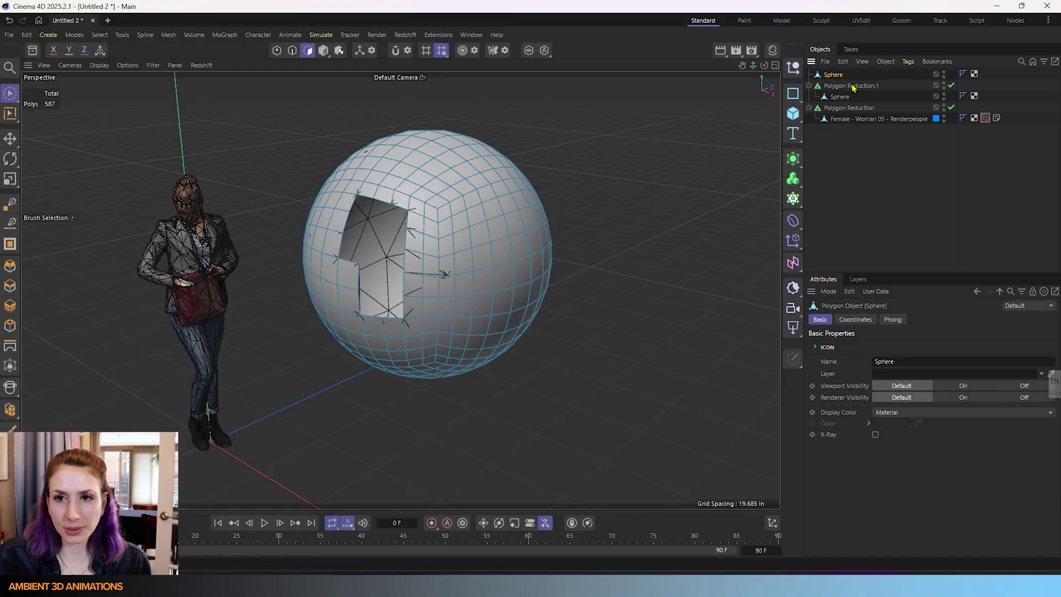
click(324, 50)
drag(492, 273, 822, 356)
alt+drag(279, 324, 391, 362)
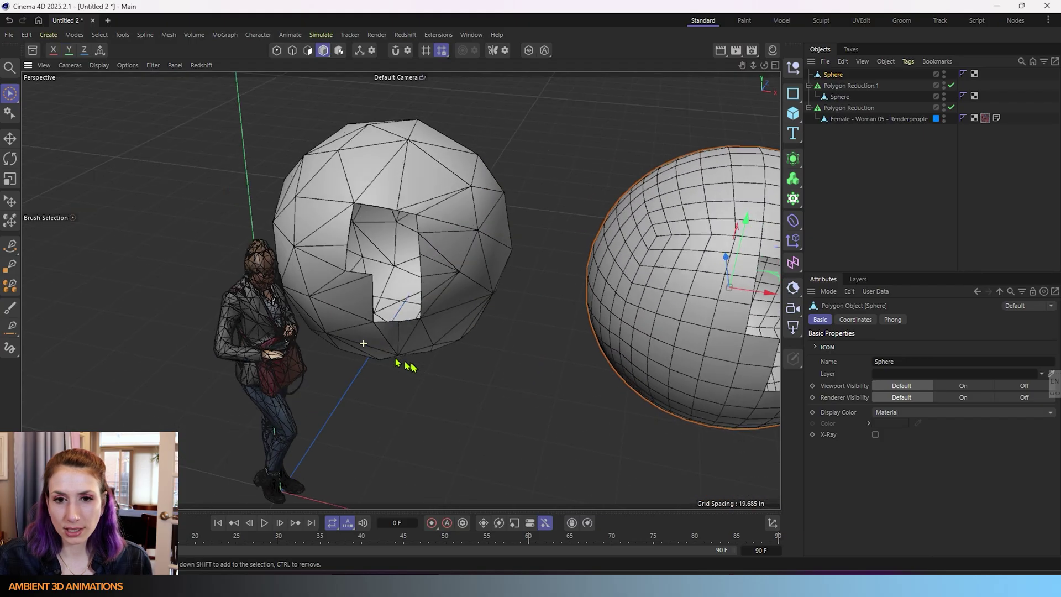
alt+drag(512, 315, 417, 347)
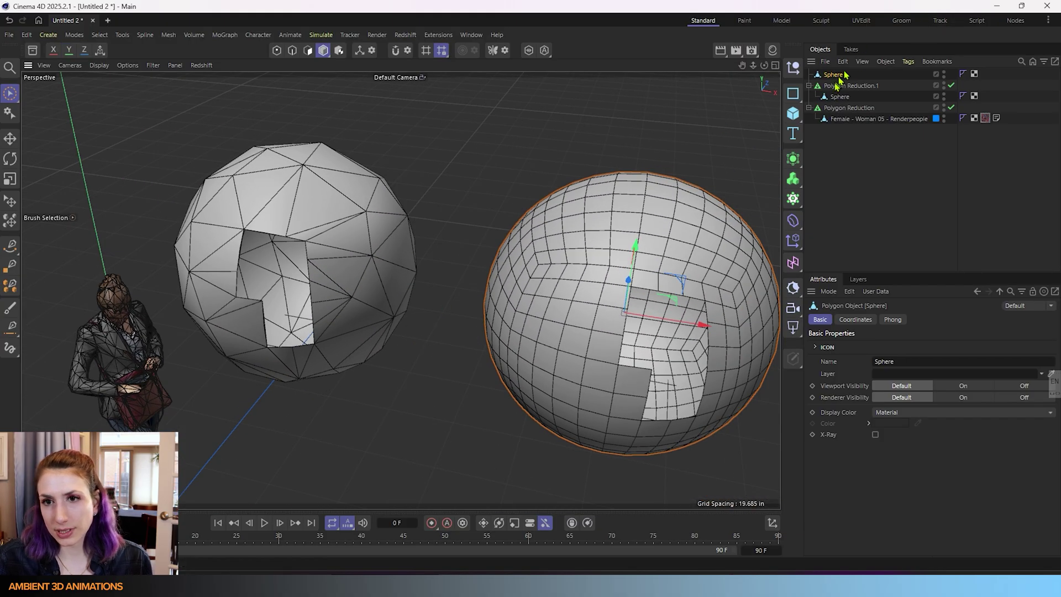
Make the sphere copy a direct child of Polygon Reduction.1 and select the generator
drag(836, 75, 841, 102)
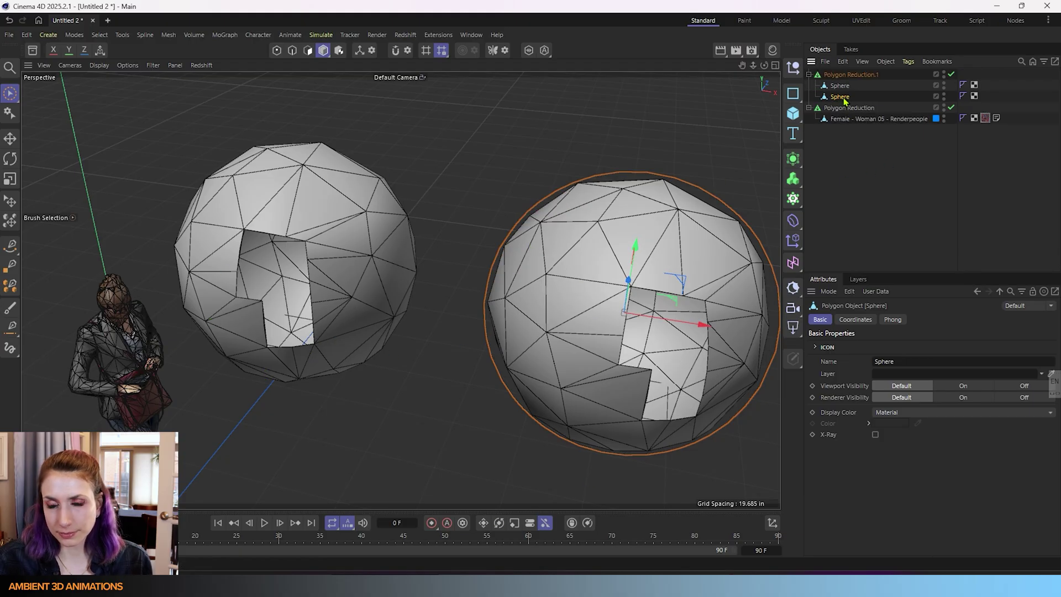
drag(844, 101, 849, 90)
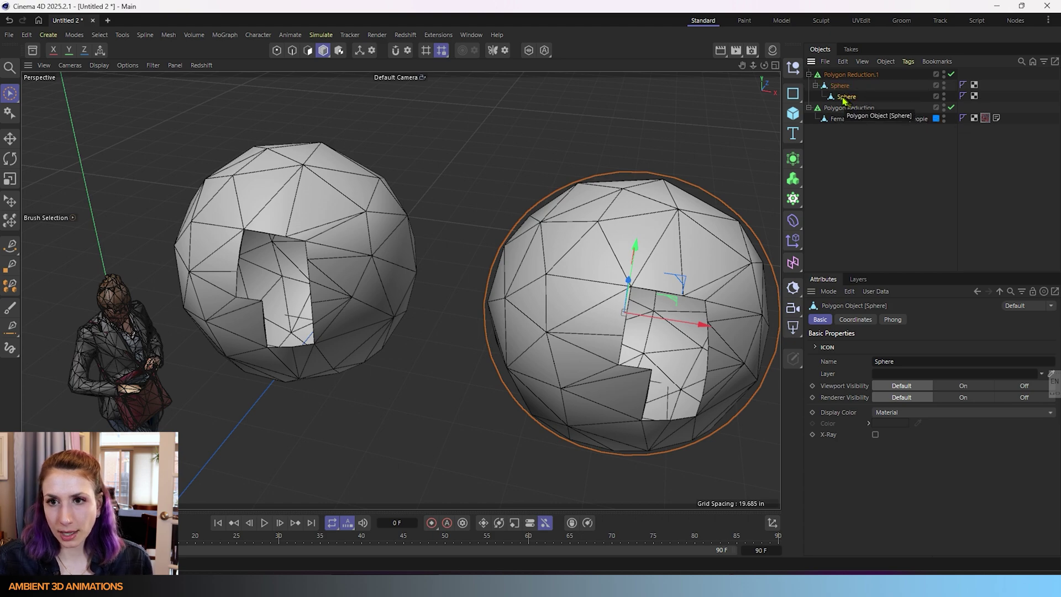
drag(843, 98, 842, 83)
click(851, 74)
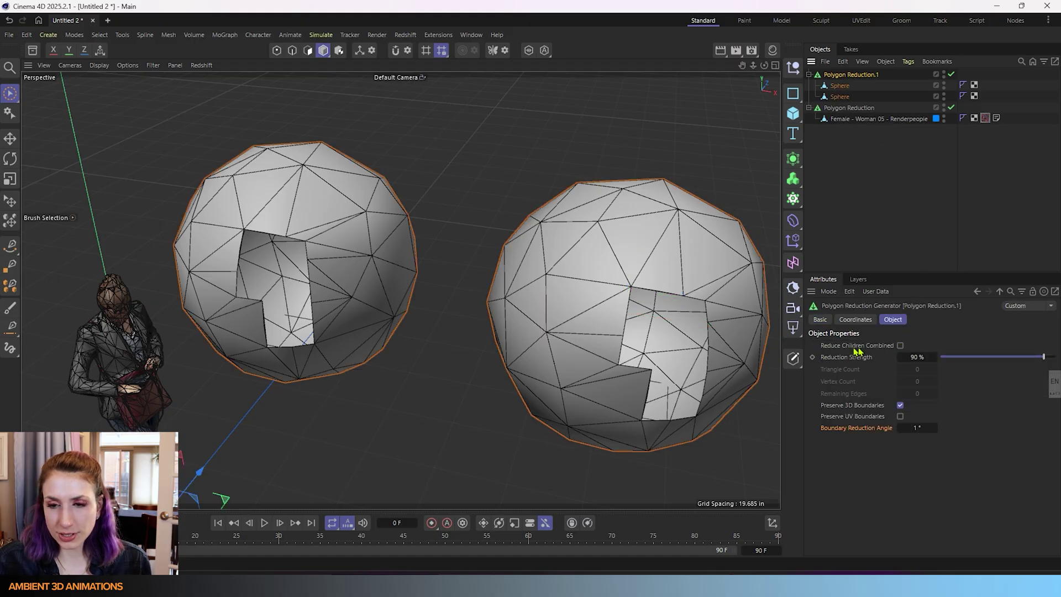
Turn on Reduce Children Combined, raise Reduction Strength to 91%, then turn combining back off
click(900, 346)
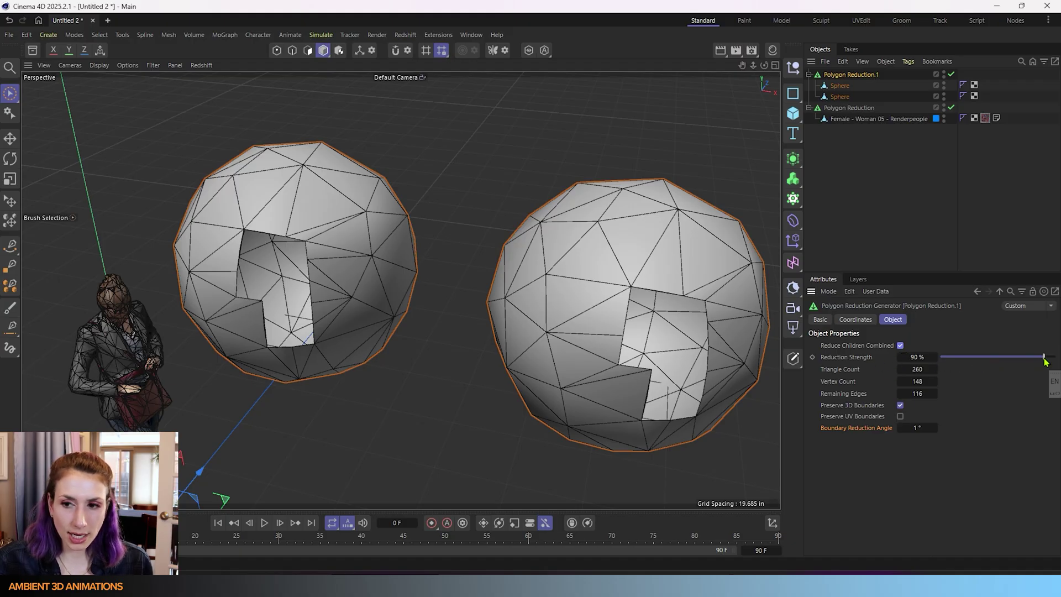
mouse_move(1046, 361)
mouse_down()
mouse_move(963, 360)
mouse_move(1046, 361)
mouse_up()
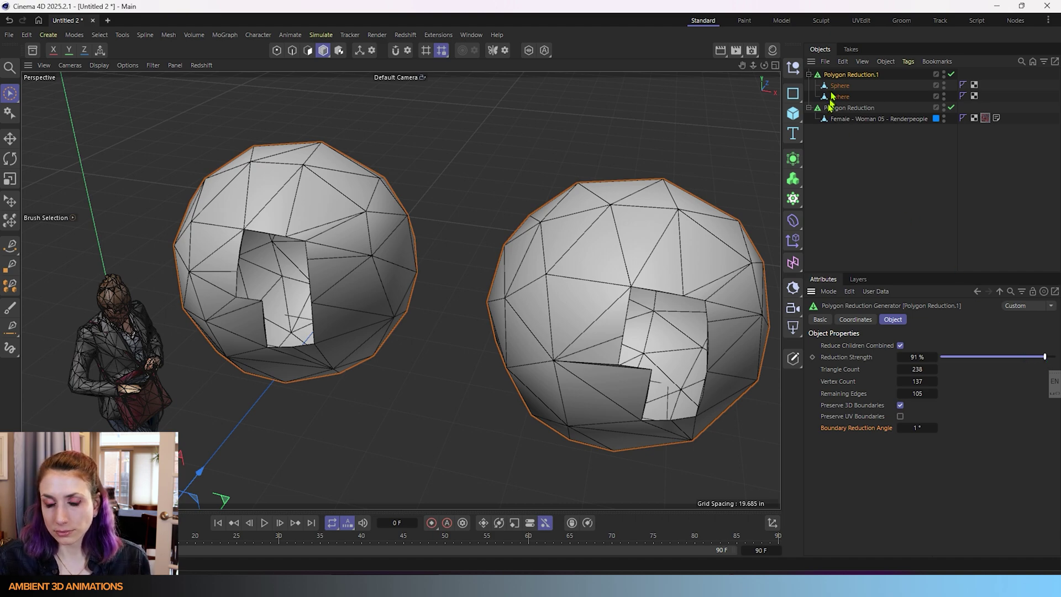
click(900, 345)
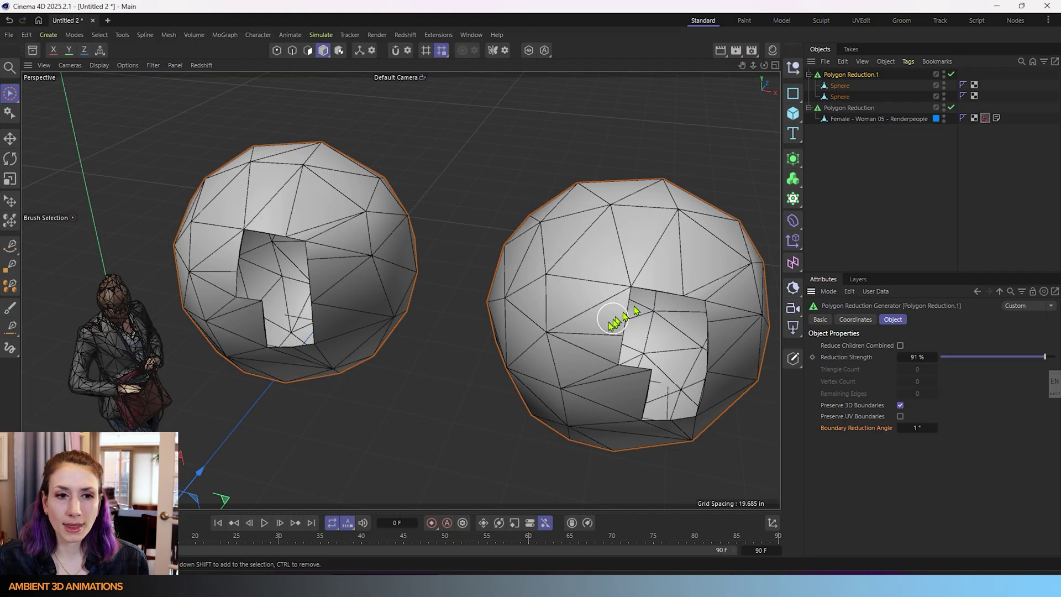
scroll(470, 338, down, 3)
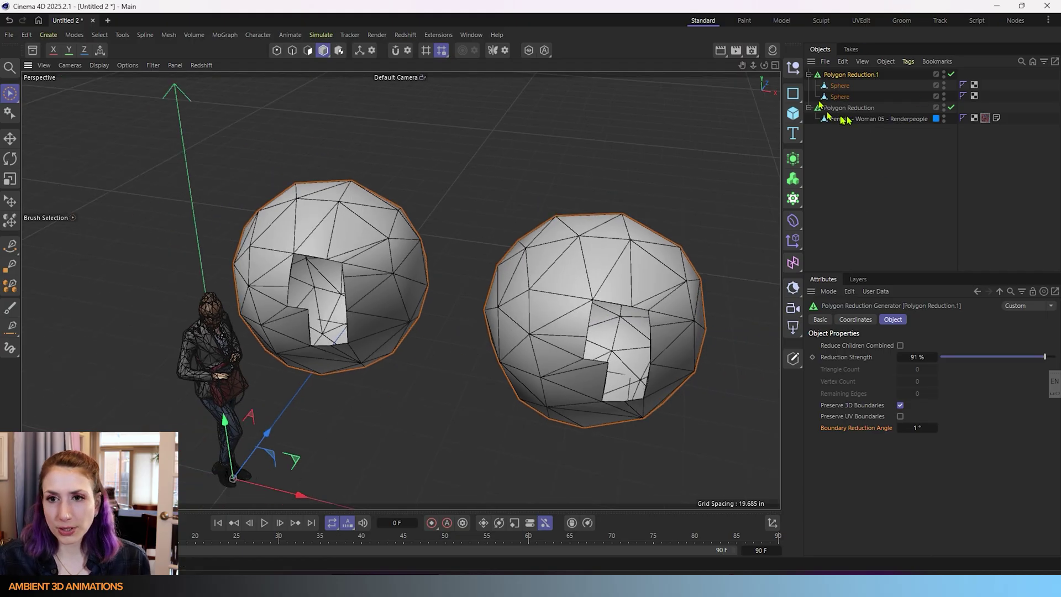
Copy Female - Woman 05, parent the copy under Polygon Reduction.1, and stand it between the spheres
click(855, 120)
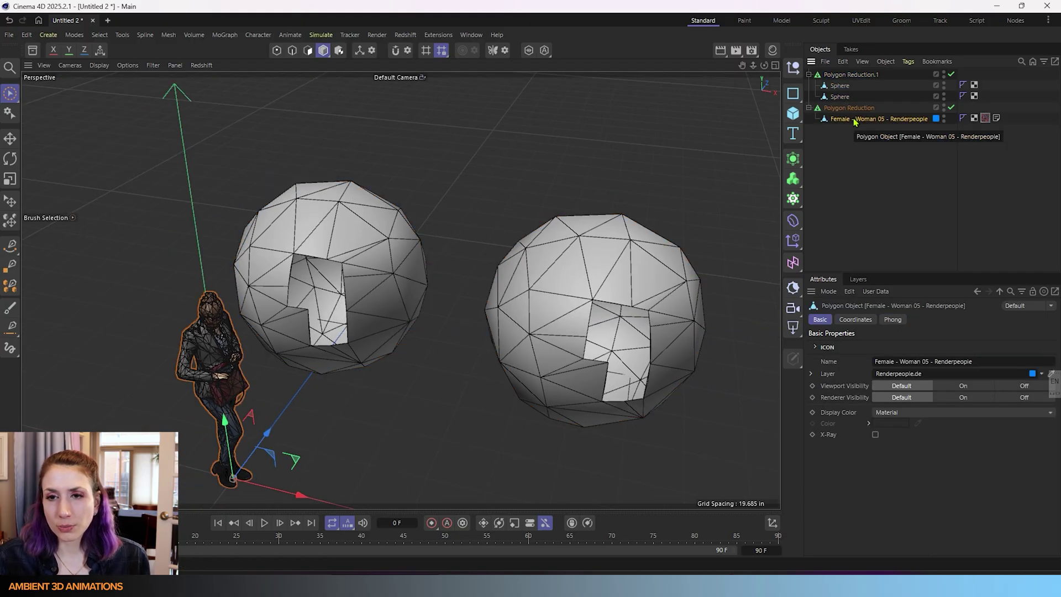
key(ctrl+c)
key(ctrl+v)
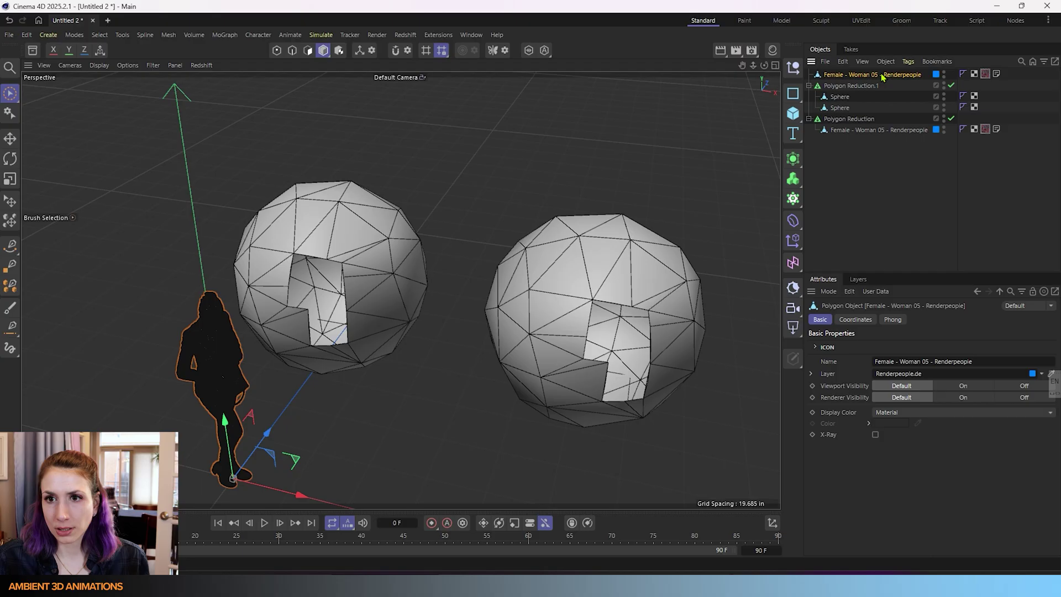
drag(877, 76, 861, 91)
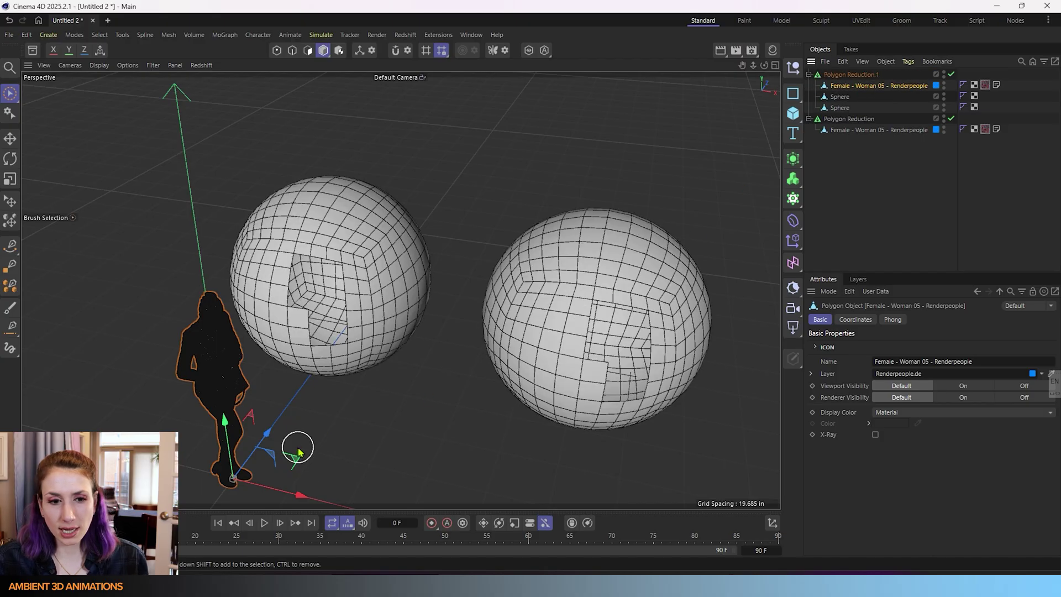
drag(301, 494, 454, 344)
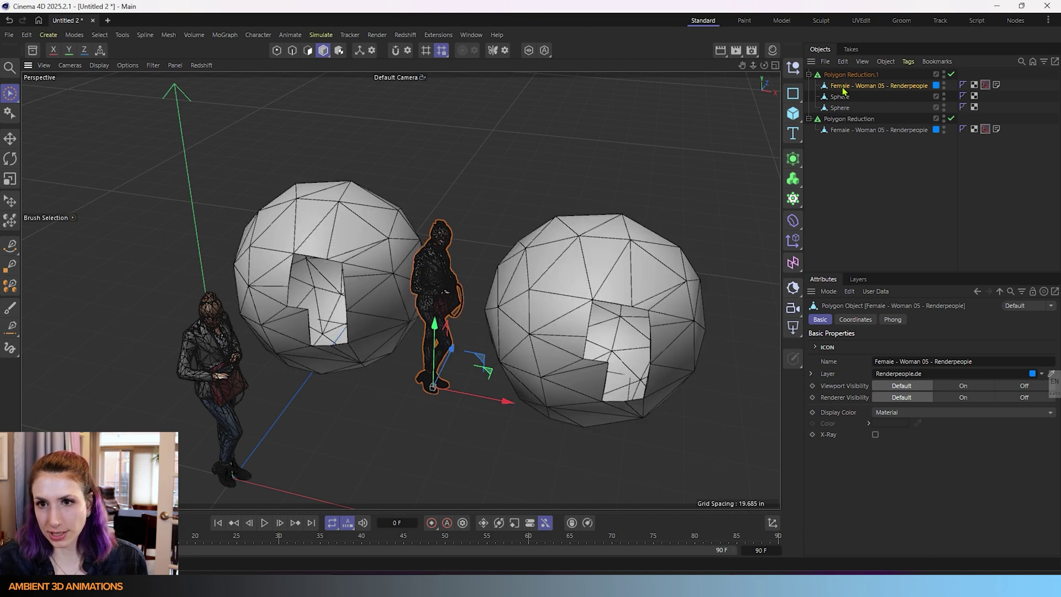
click(872, 77)
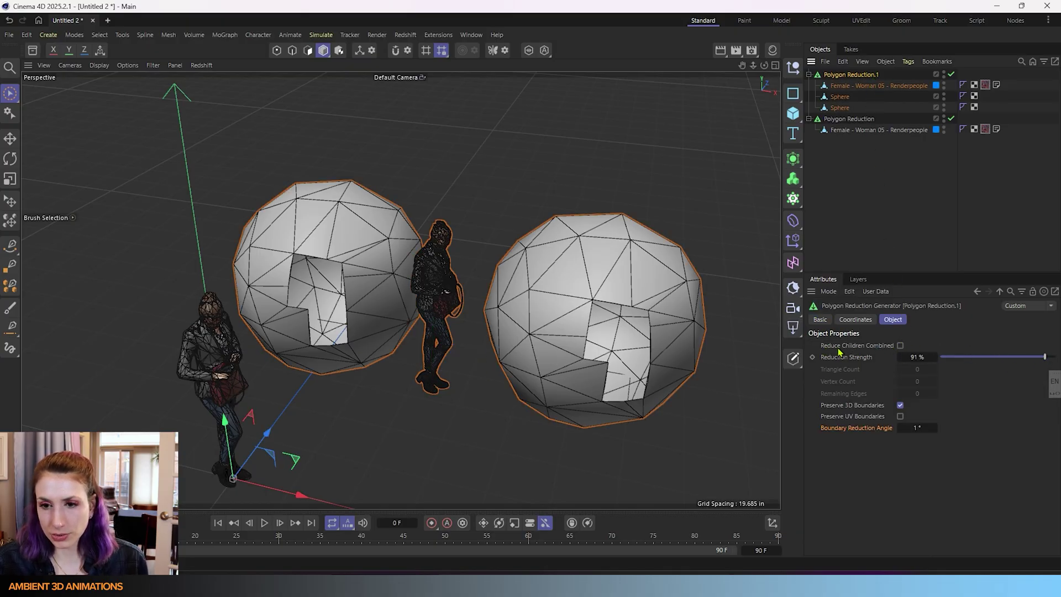
Enable Reduce Children Combined on Polygon Reduction.1 and zoom in and out to inspect the 9274-triangle result
click(900, 346)
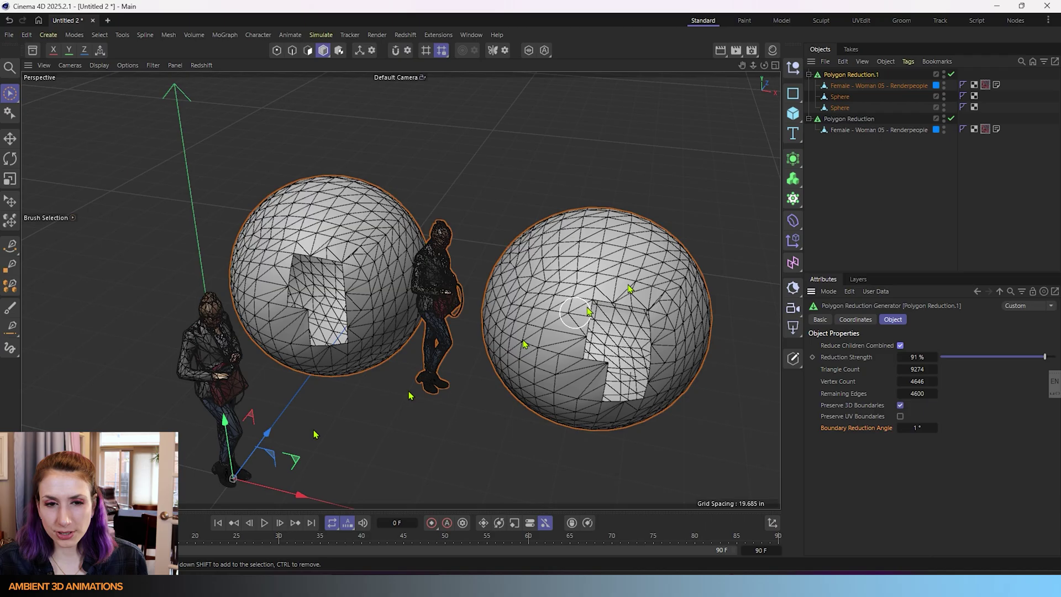
scroll(439, 260, up, 6)
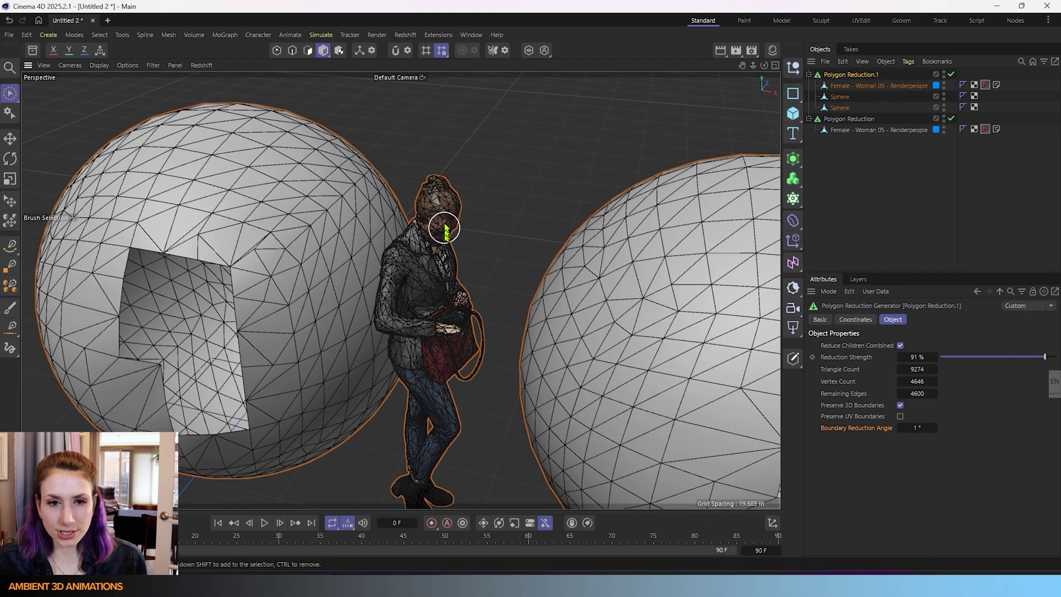
scroll(413, 439, down, 5)
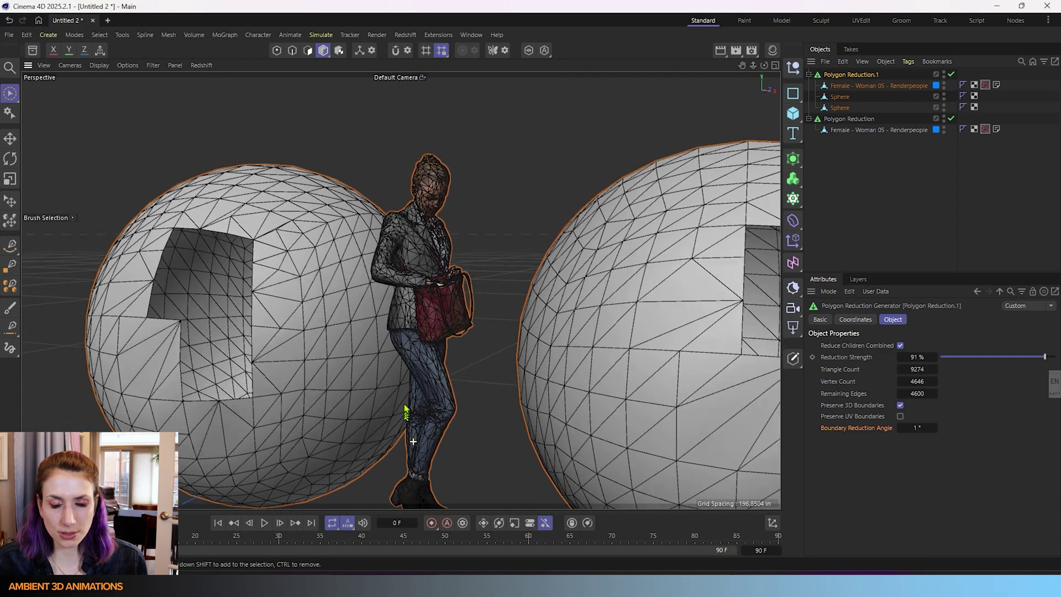
scroll(472, 268, down, 3)
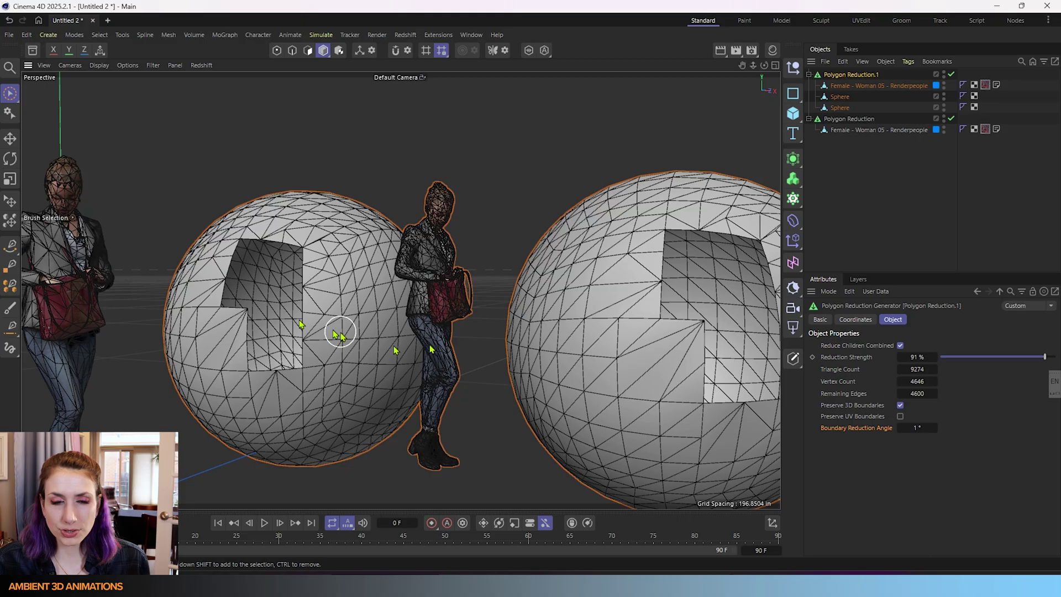
scroll(309, 326, up, 4)
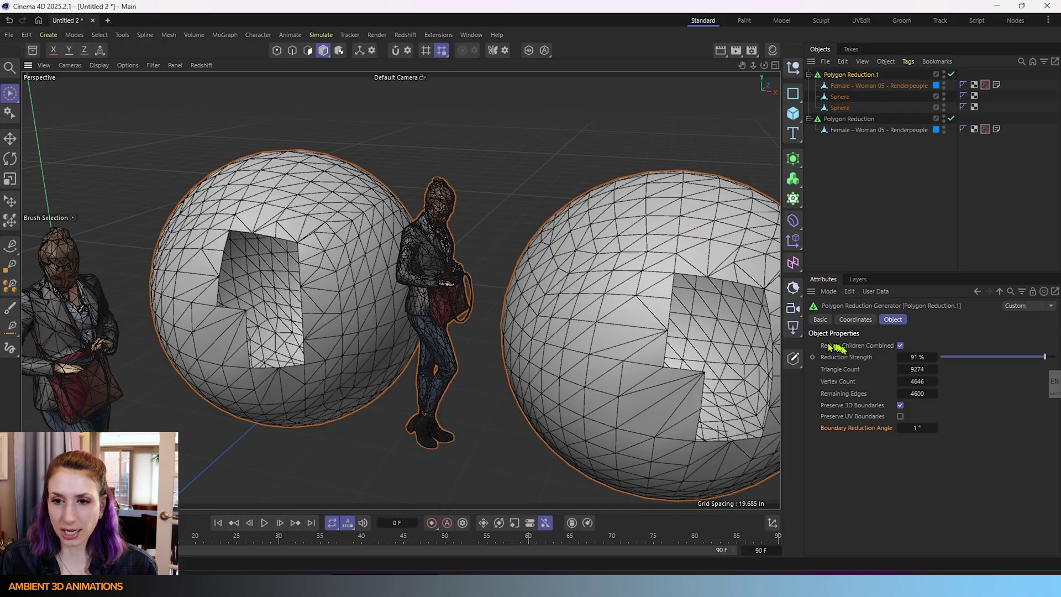
Disable Reduce Children Combined so both spheres and the woman copy reduce individually
click(901, 346)
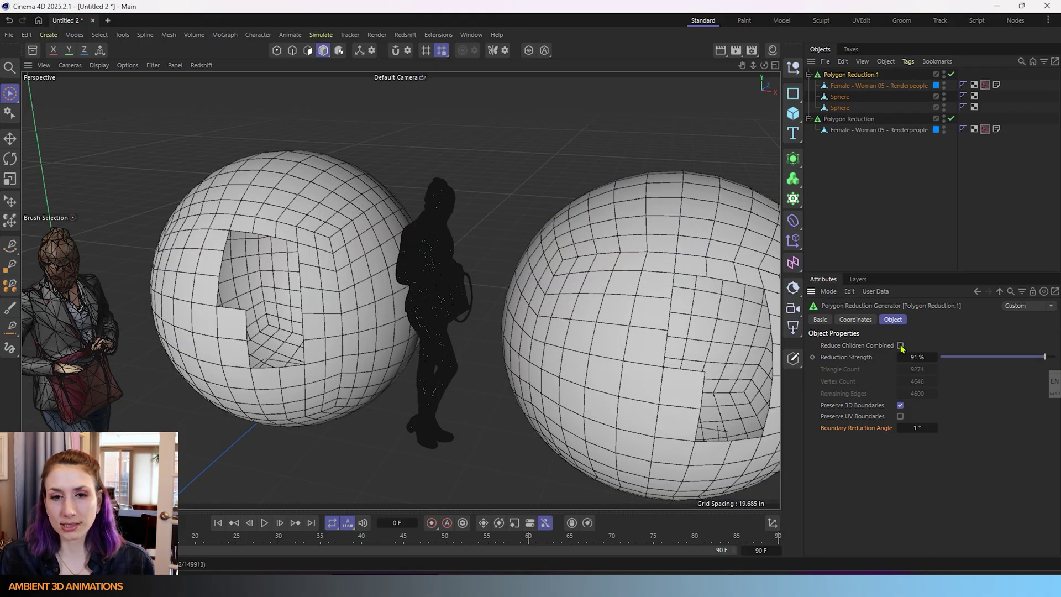